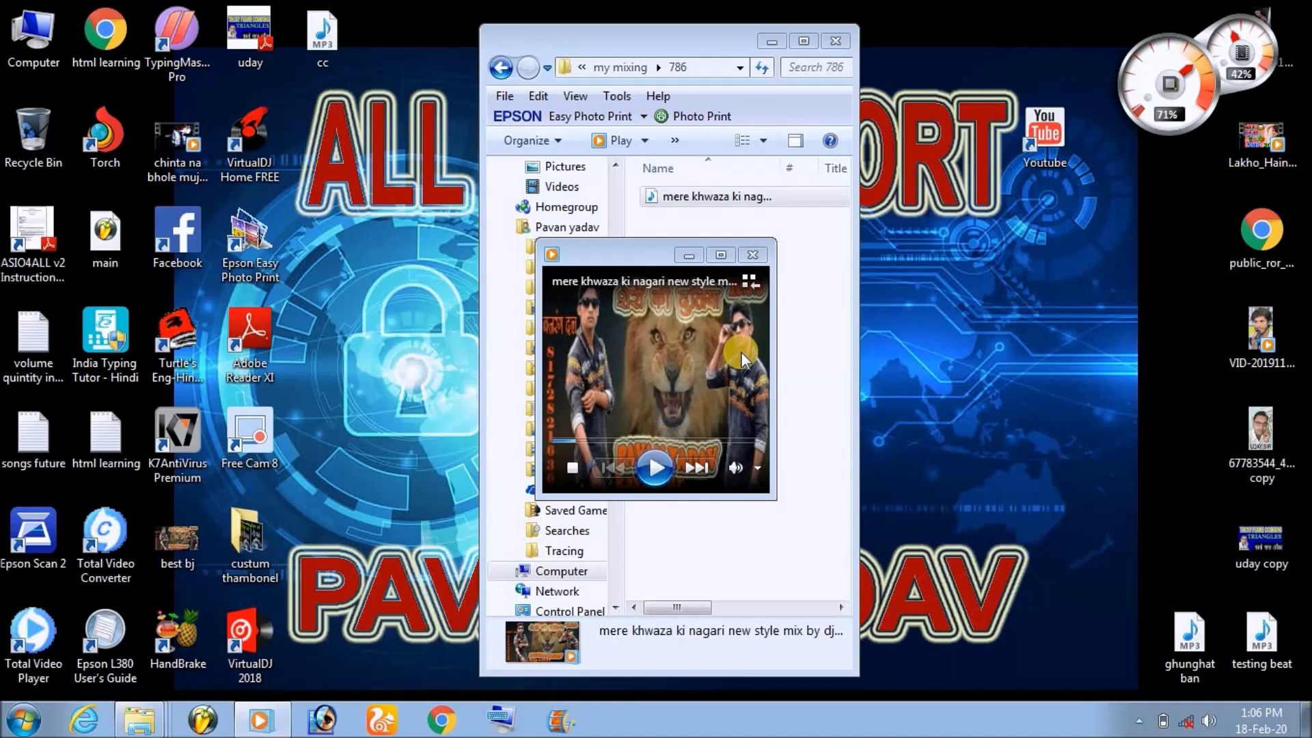
Close the media player with the mixed song and the folder window behind it.
{"action": "left_click", "coordinate": [752, 255]}
{"action": "left_click", "coordinate": [832, 43]}
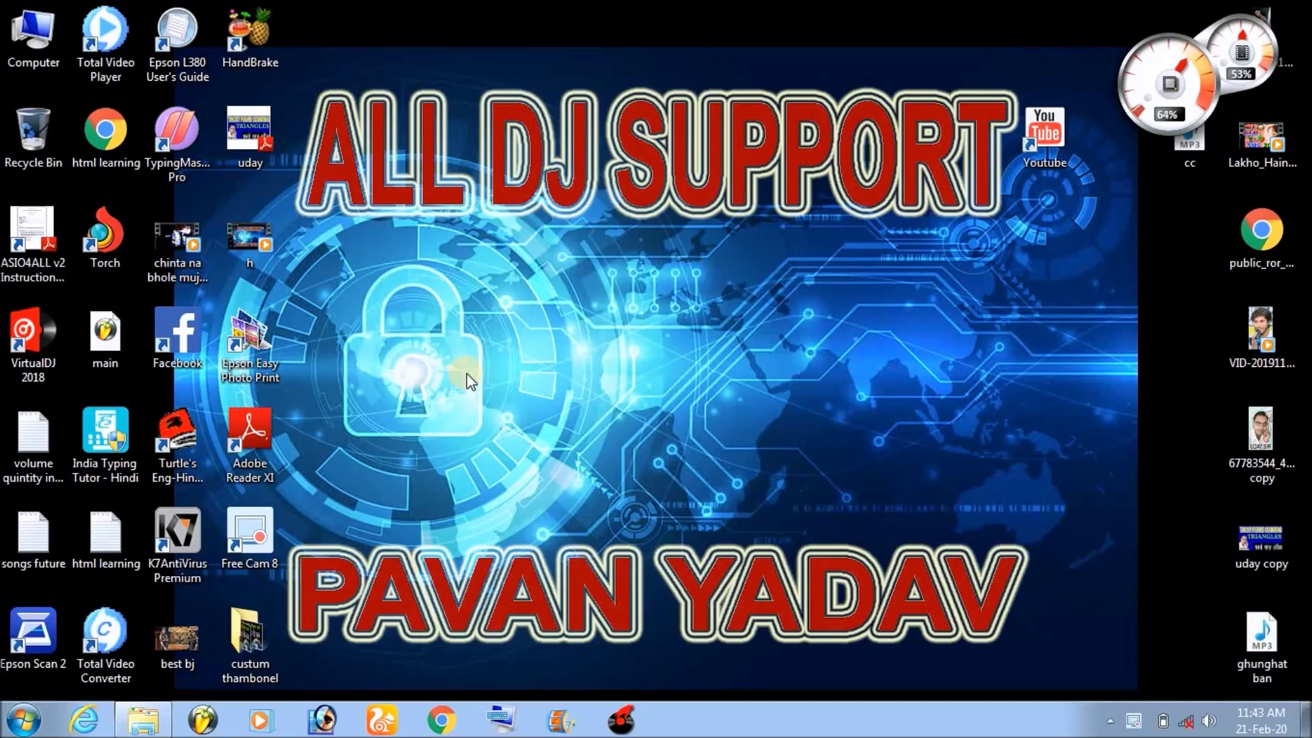
Launch FL Studio, dismiss the color scheme notification and minimize the program window.
{"action": "left_click", "coordinate": [210, 722]}
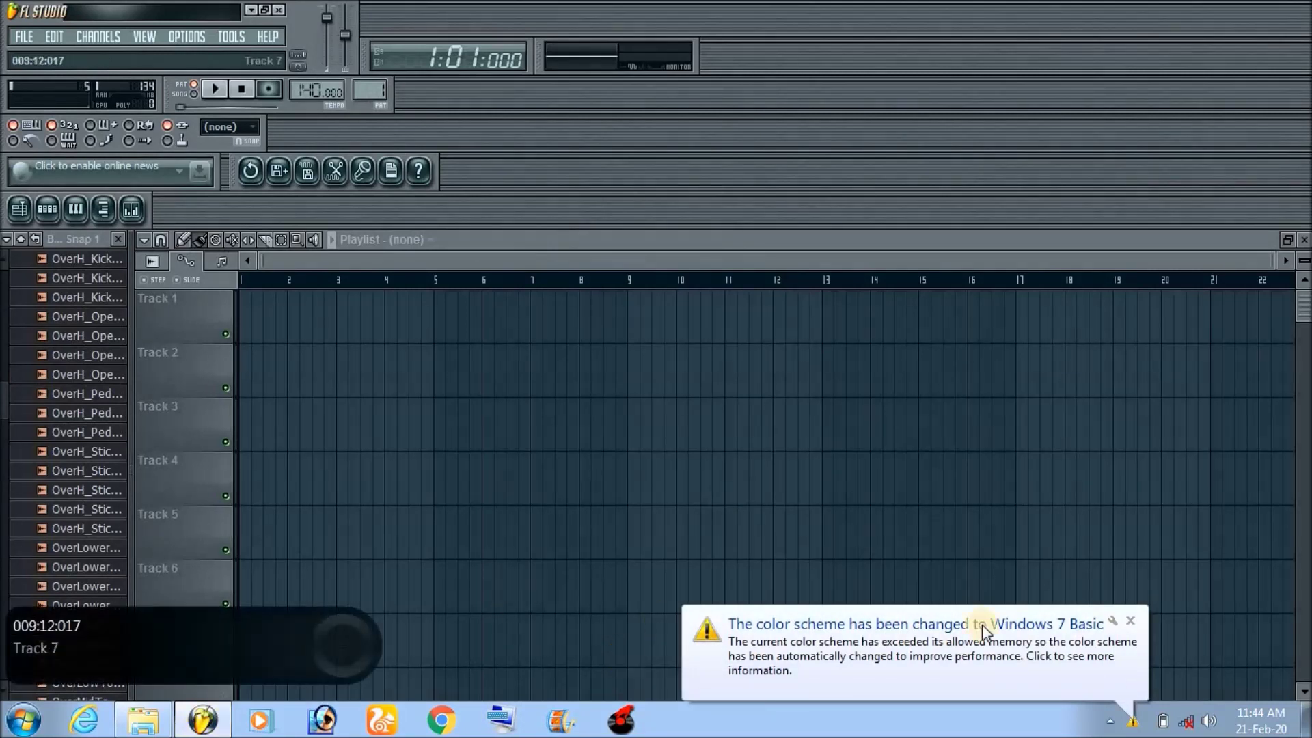
{"action": "left_click", "coordinate": [1131, 622]}
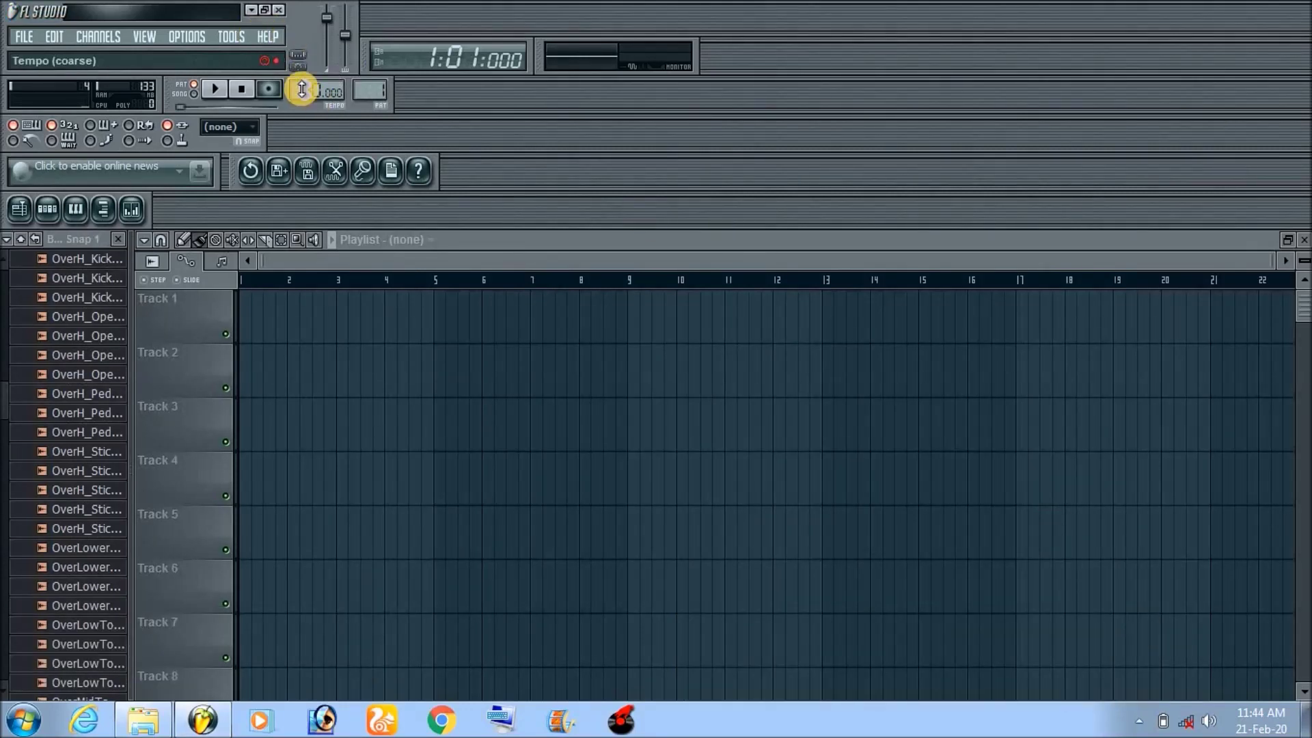
{"action": "left_click", "coordinate": [252, 11]}
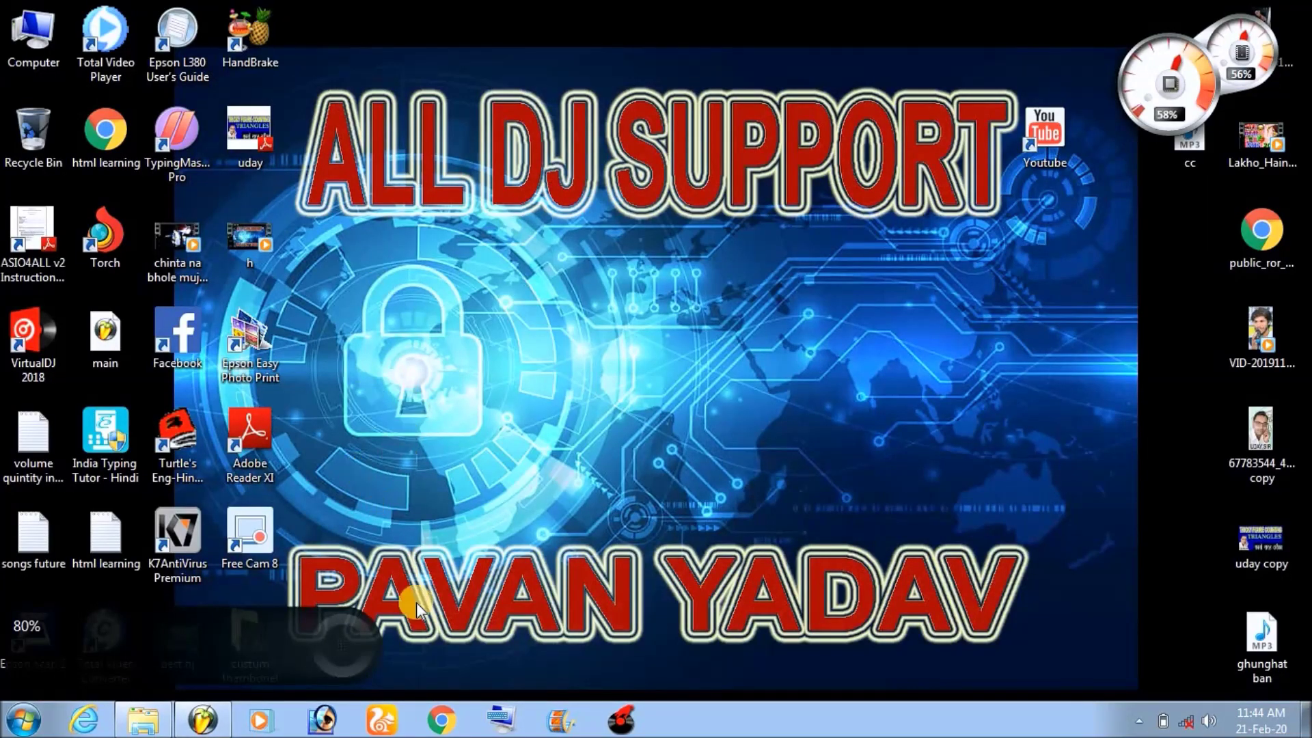
Go to the narrator-s-voice subfolder of the male DJ name tone folder and preview the DJ name MP3.
{"action": "left_click", "coordinate": [147, 721]}
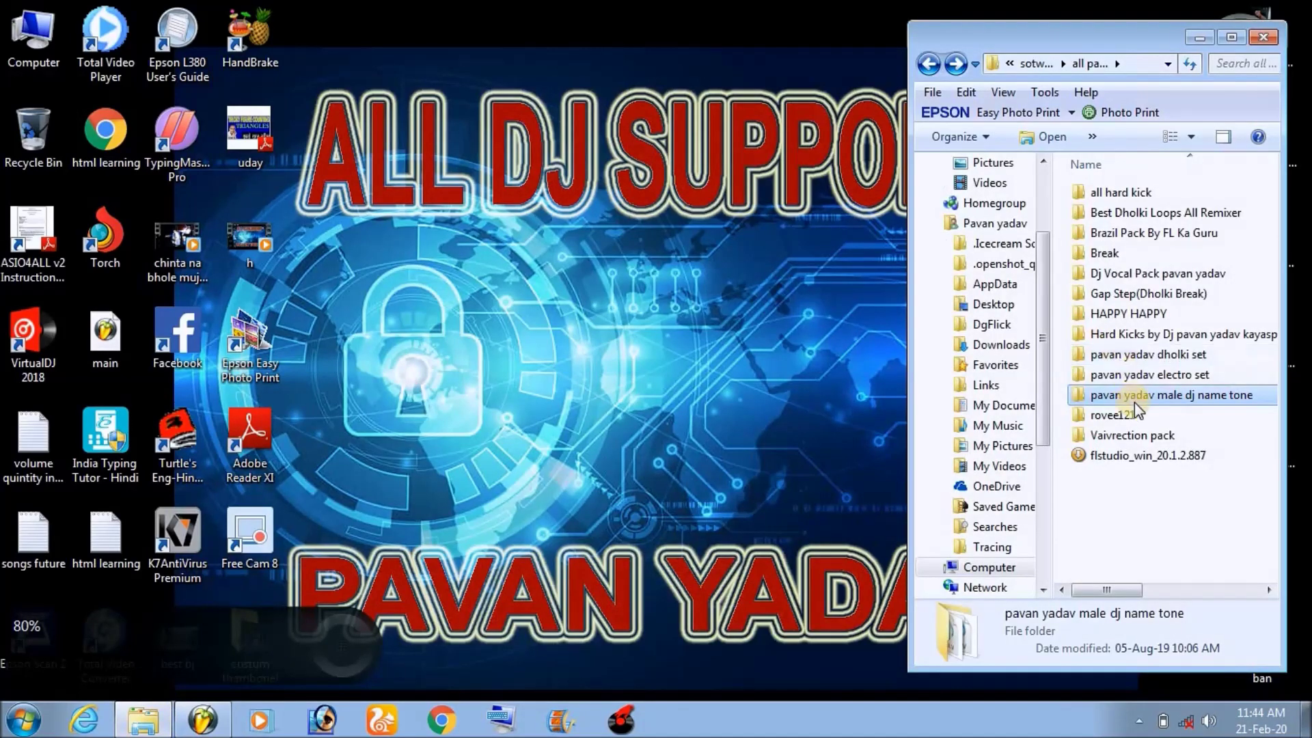
{"action": "double_click", "coordinate": [1131, 398]}
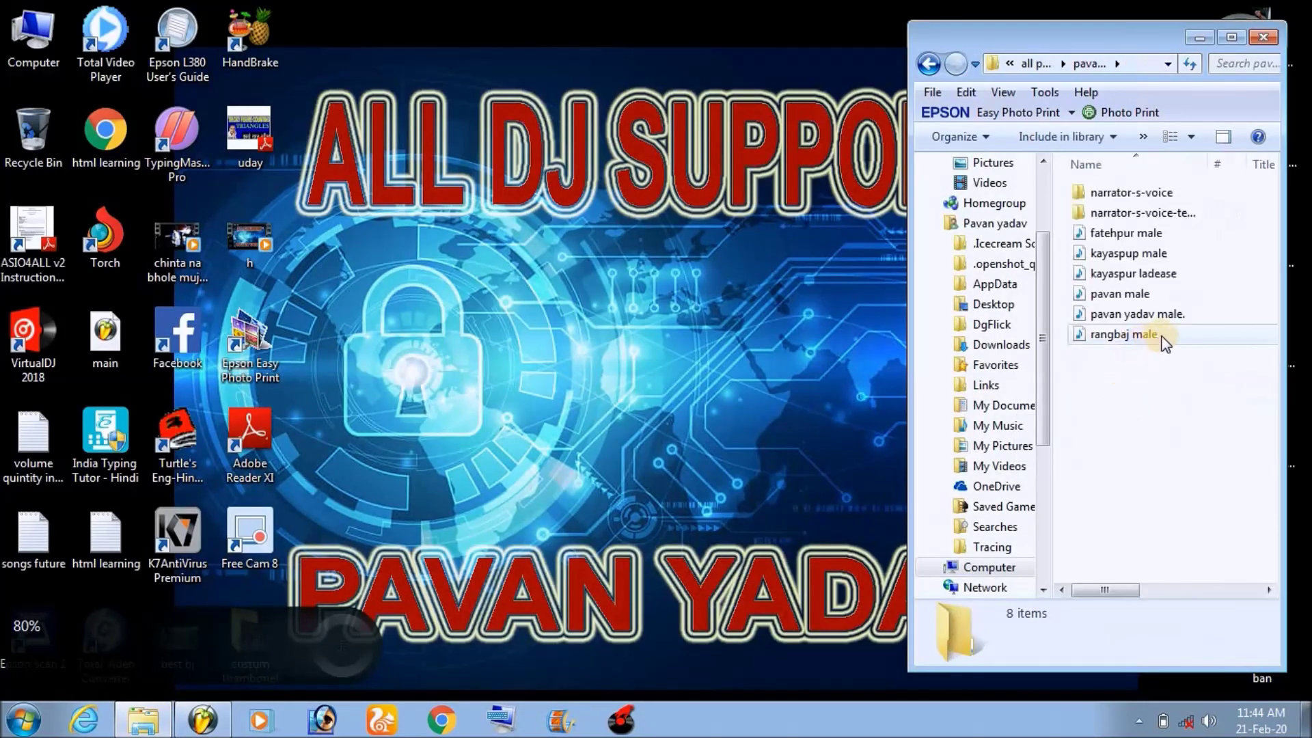
{"action": "double_click", "coordinate": [1125, 198]}
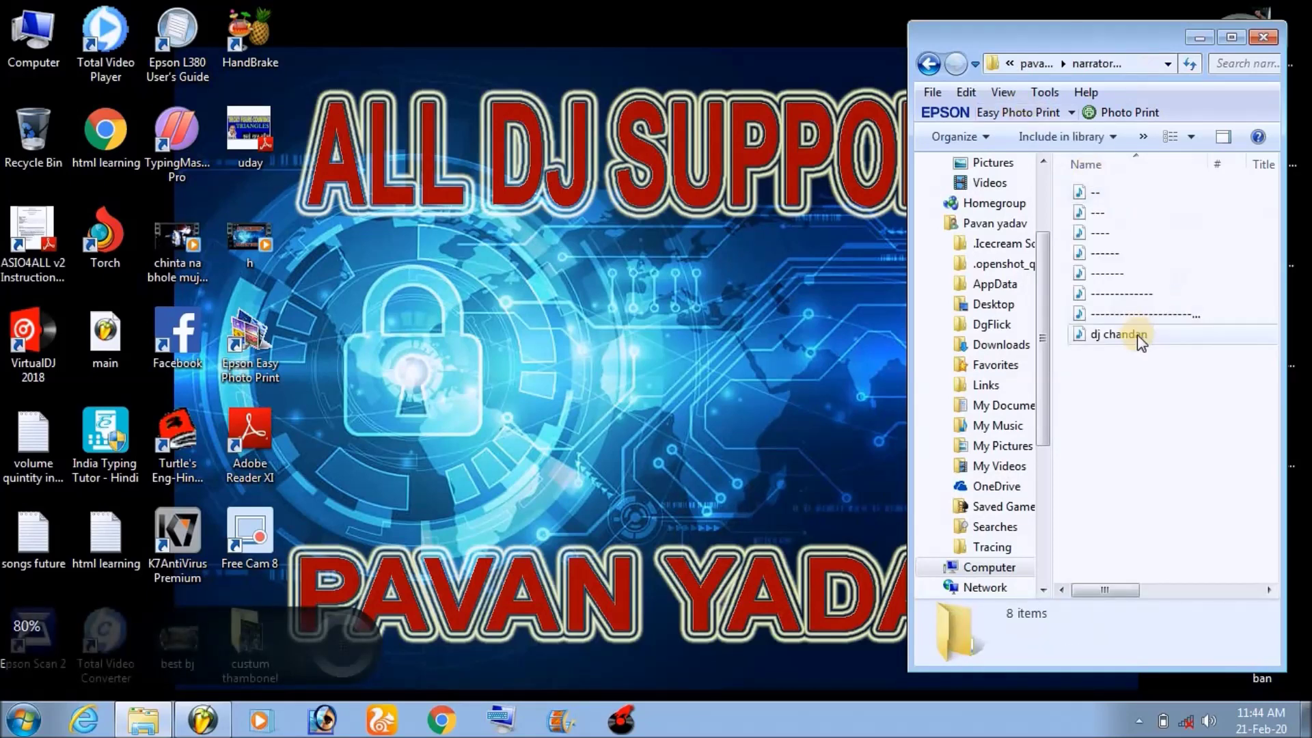
{"action": "left_click", "coordinate": [1138, 335]}
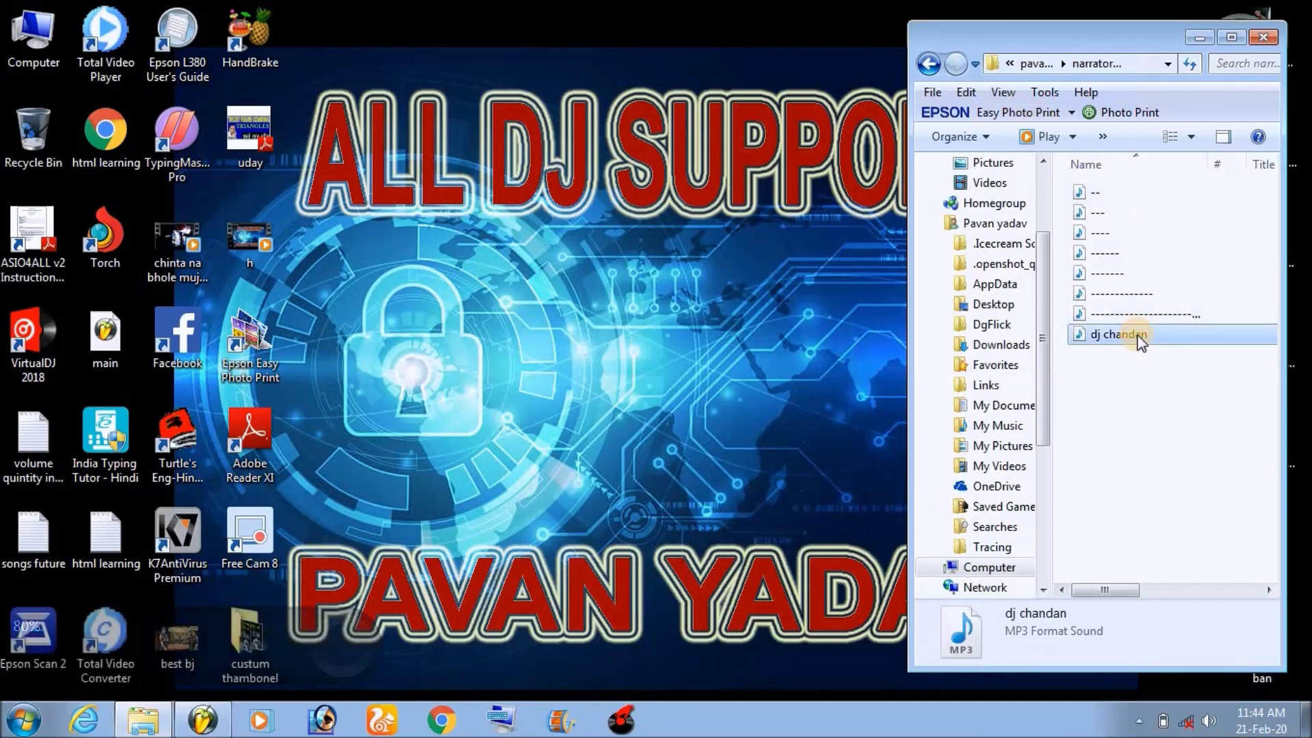
{"action": "double_click", "coordinate": [1137, 335]}
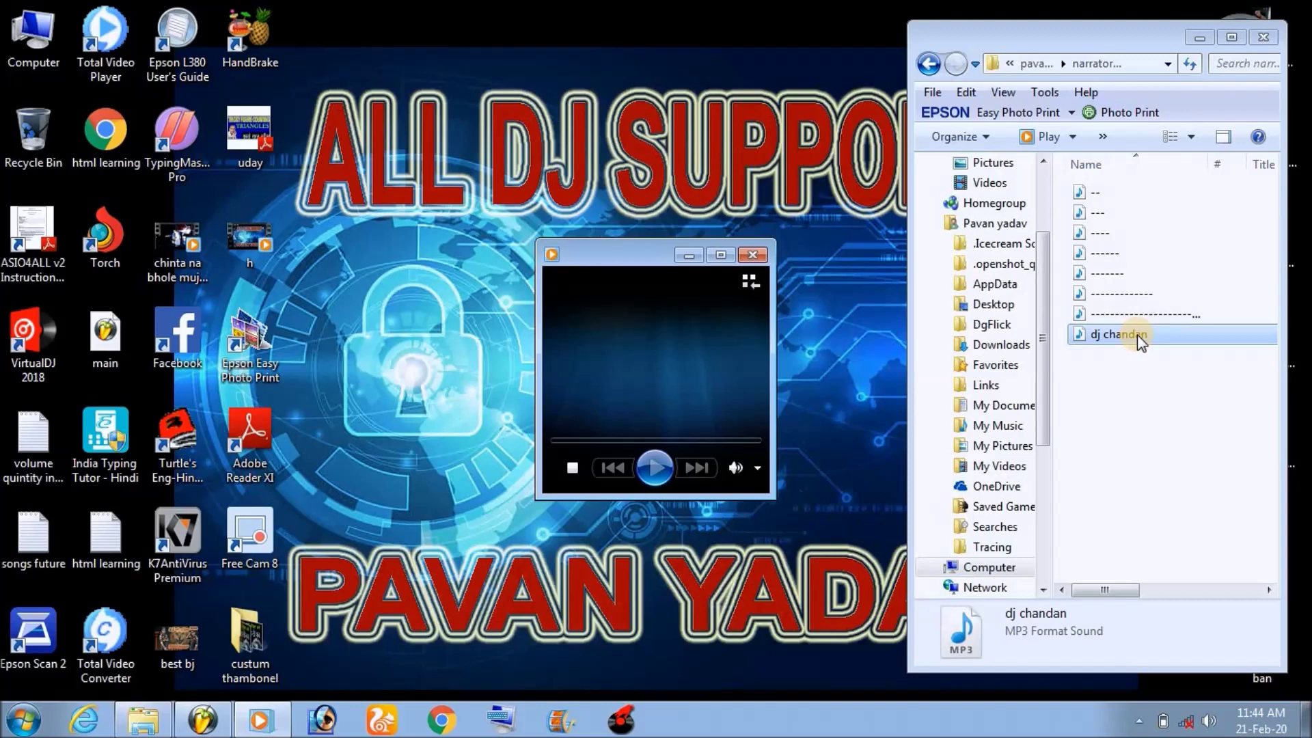
{"action": "left_click", "coordinate": [760, 255]}
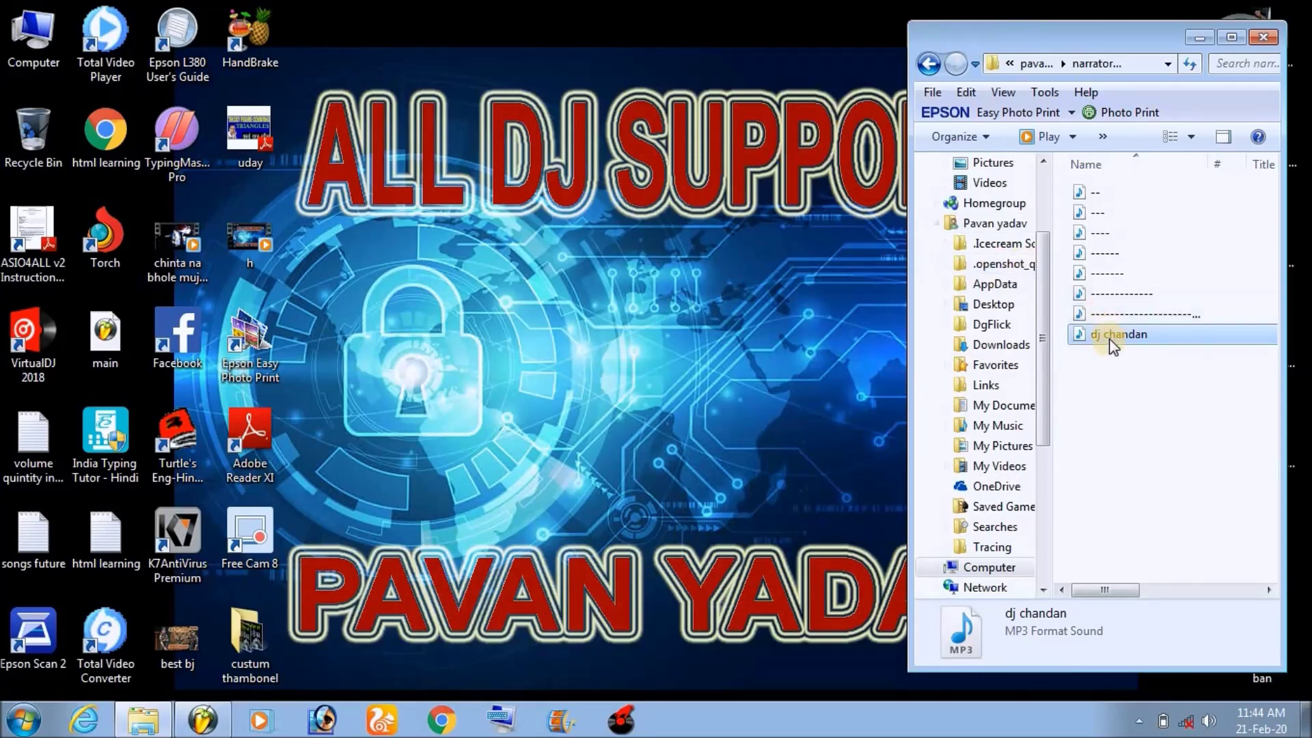
Add the DJ name MP3 to the FL Studio playlist at the start of Track 1.
{"action": "left_click", "coordinate": [212, 698]}
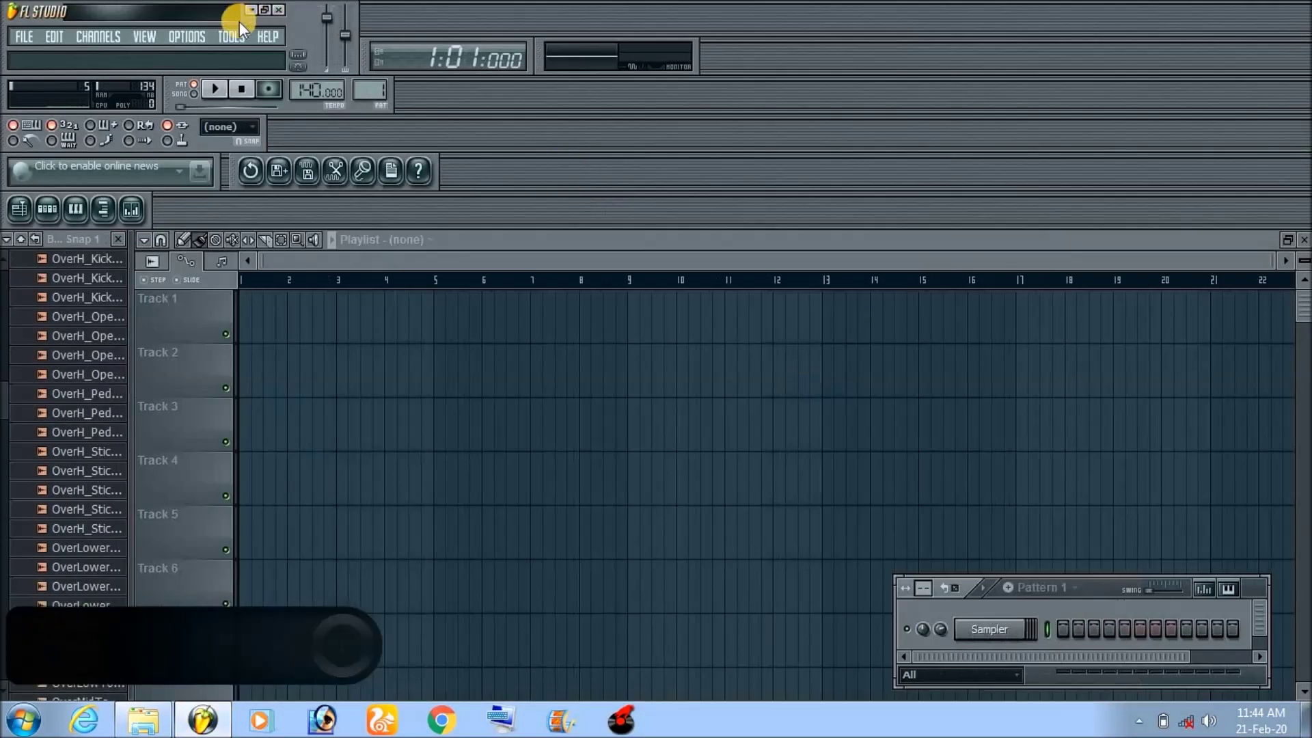
{"action": "left_click", "coordinate": [252, 10]}
{"action": "left_click_drag", "start_coordinate": [1136, 341], "coordinate": [249, 319]}
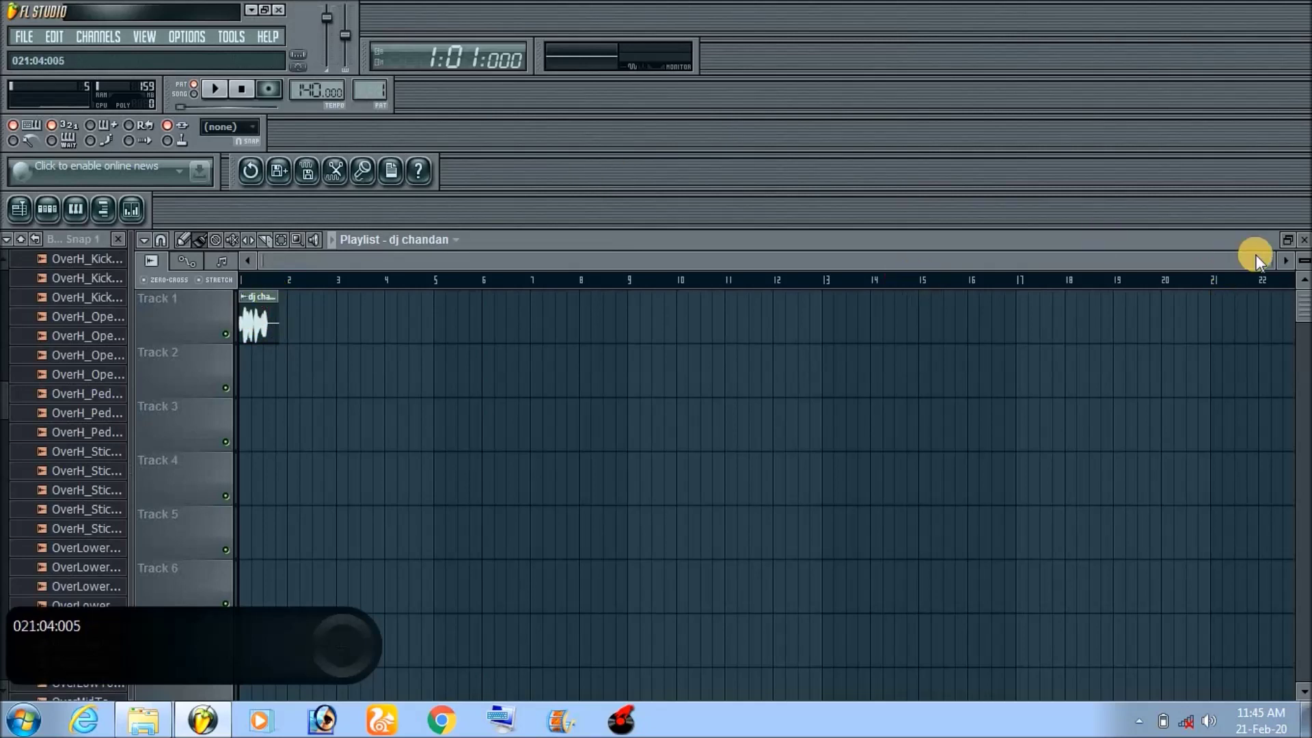
Route the DJ name clip's channel to mixer track 1 and show that insert in the mixer.
{"action": "left_click_drag", "start_coordinate": [1269, 257], "coordinate": [604, 262]}
{"action": "double_click", "coordinate": [308, 325]}
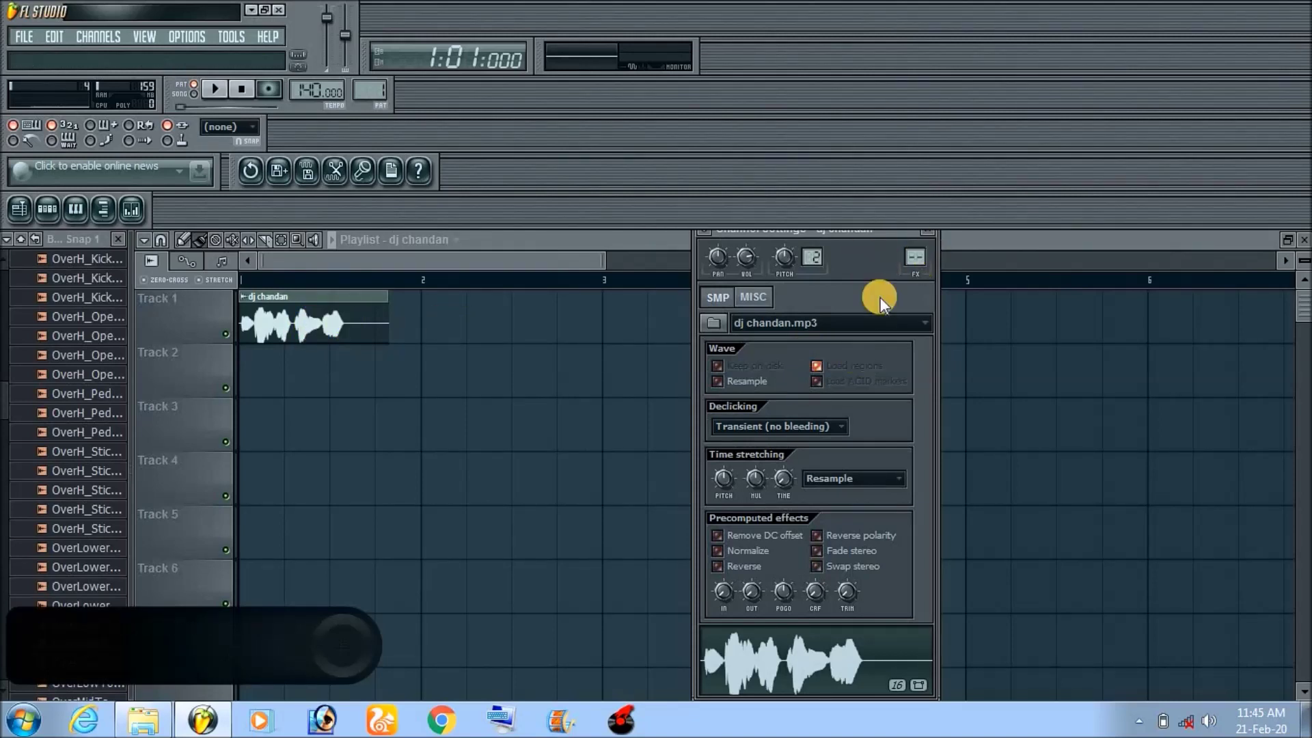
{"action": "left_click_drag", "start_coordinate": [871, 237], "coordinate": [869, 247]}
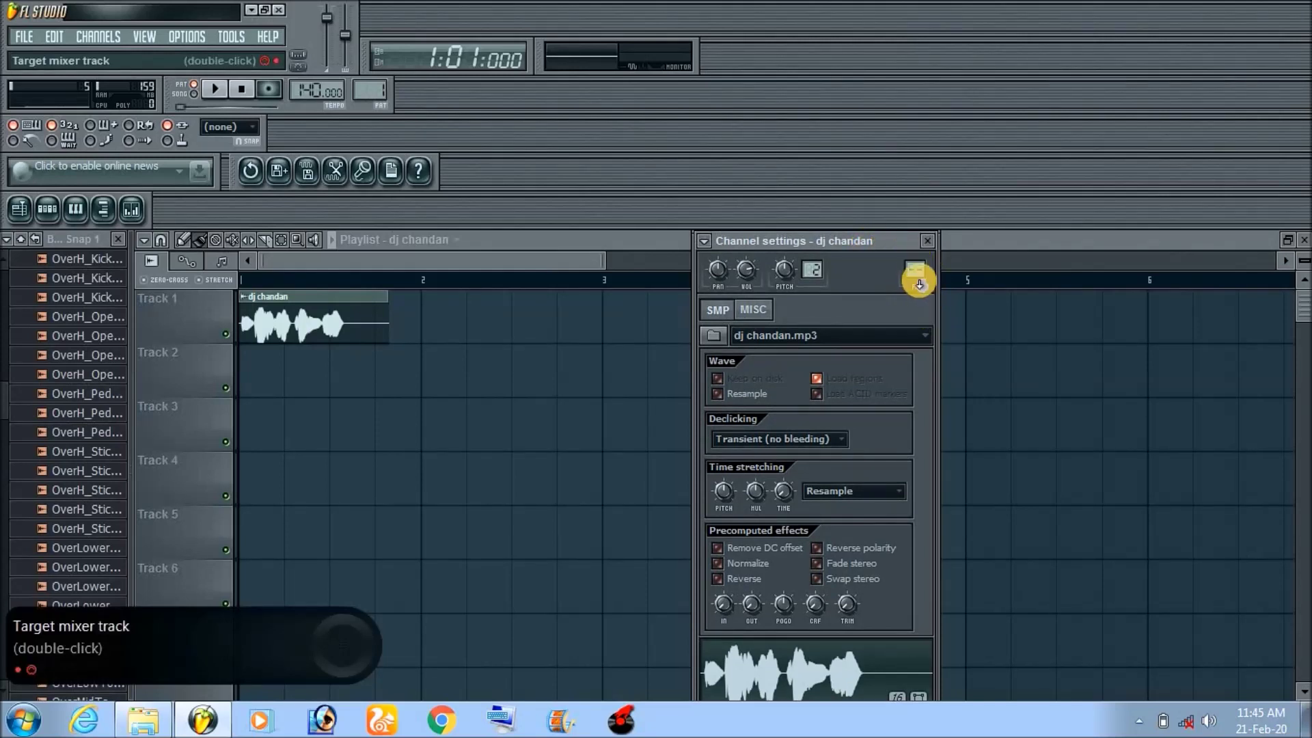
{"action": "scroll", "coordinate": [916, 269], "scroll_direction": "up", "scroll_amount": 1}
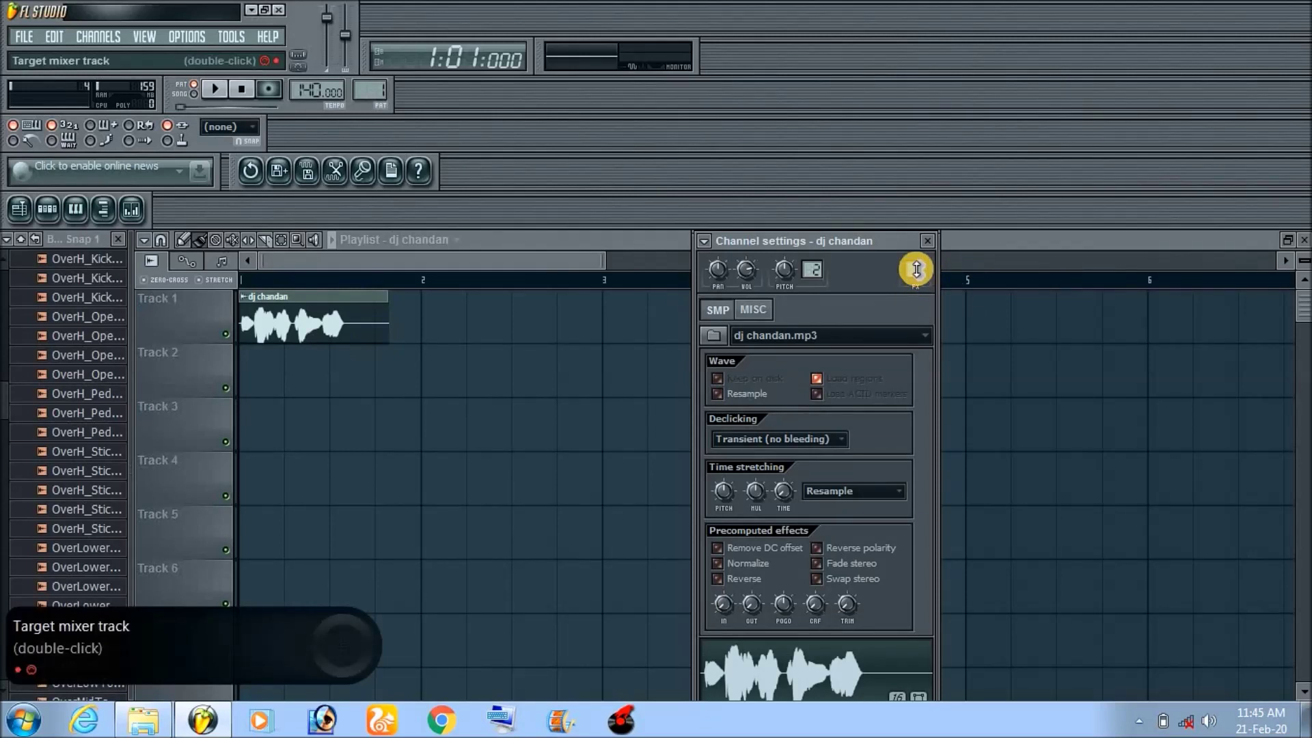
{"action": "double_click", "coordinate": [915, 270]}
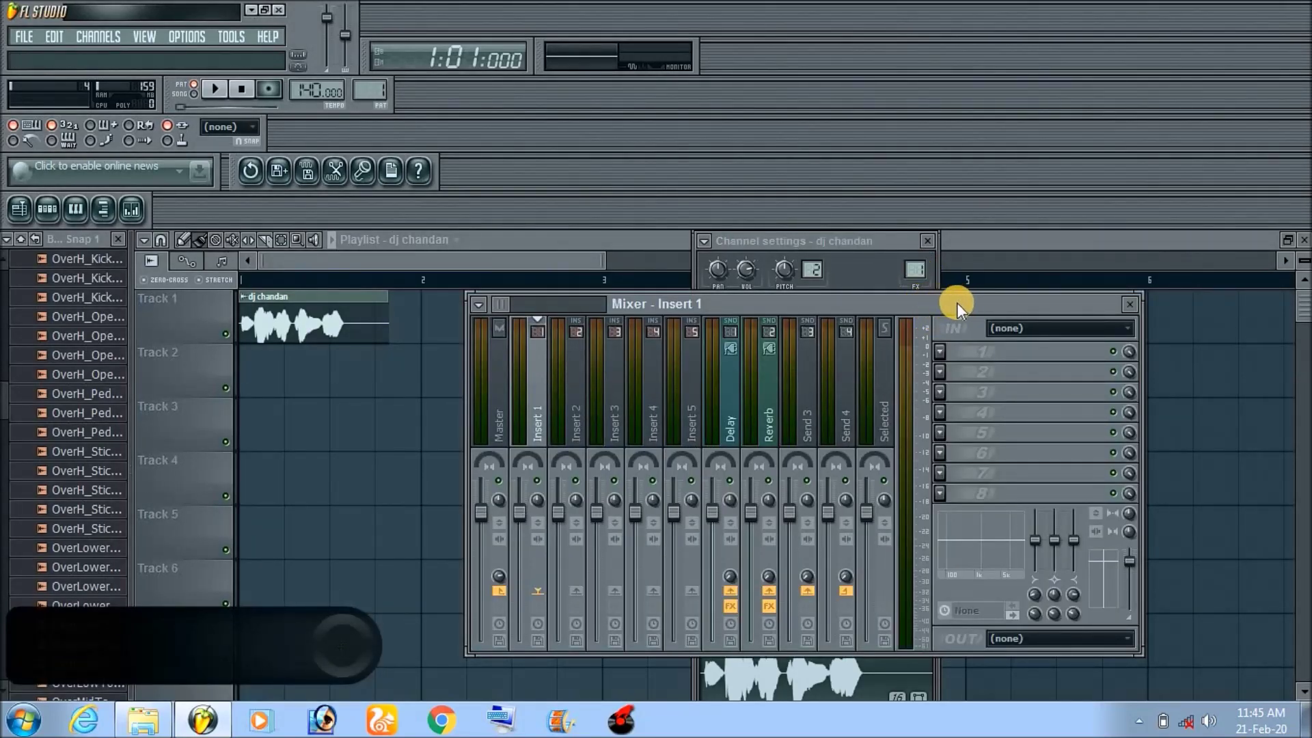
Play the voice clip, slice off its silent tail and move the cut piece to the middle of bar 2.
{"action": "left_click", "coordinate": [333, 242]}
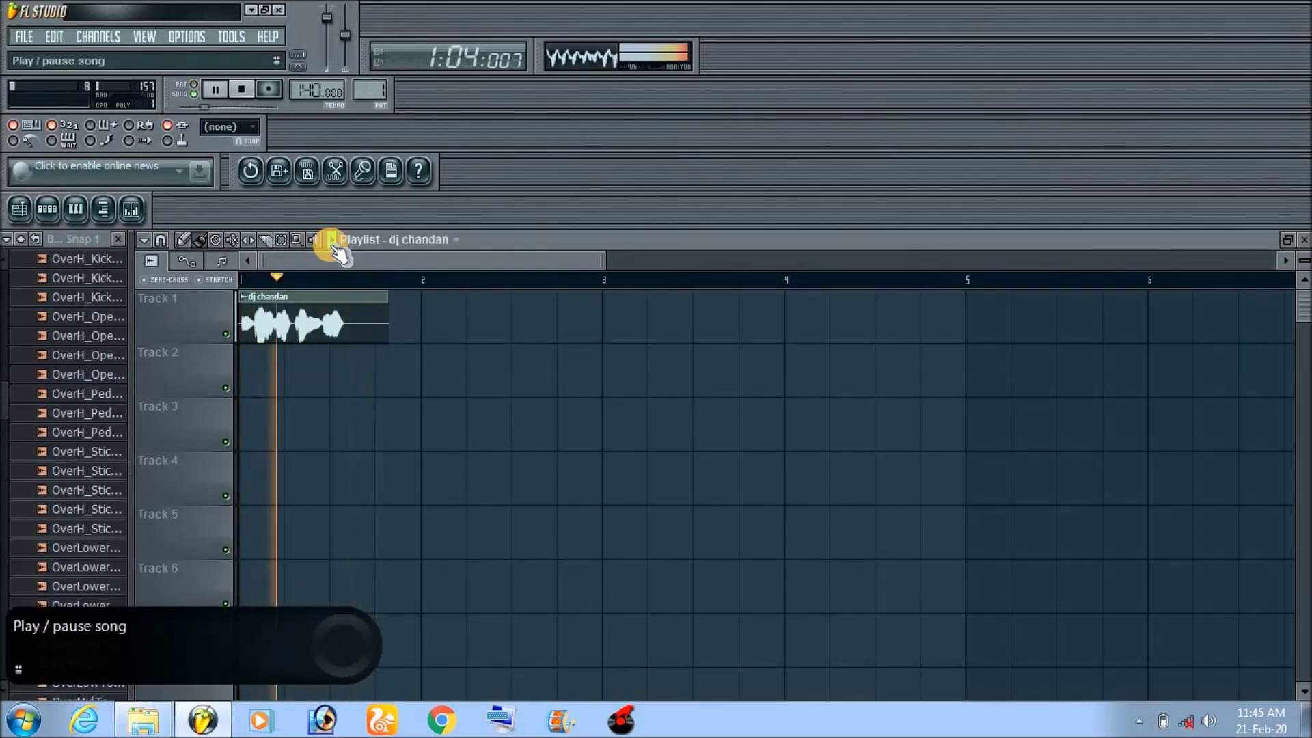
{"action": "left_click", "coordinate": [333, 242]}
{"action": "left_click", "coordinate": [273, 246]}
{"action": "left_click_drag", "start_coordinate": [384, 296], "coordinate": [376, 345]}
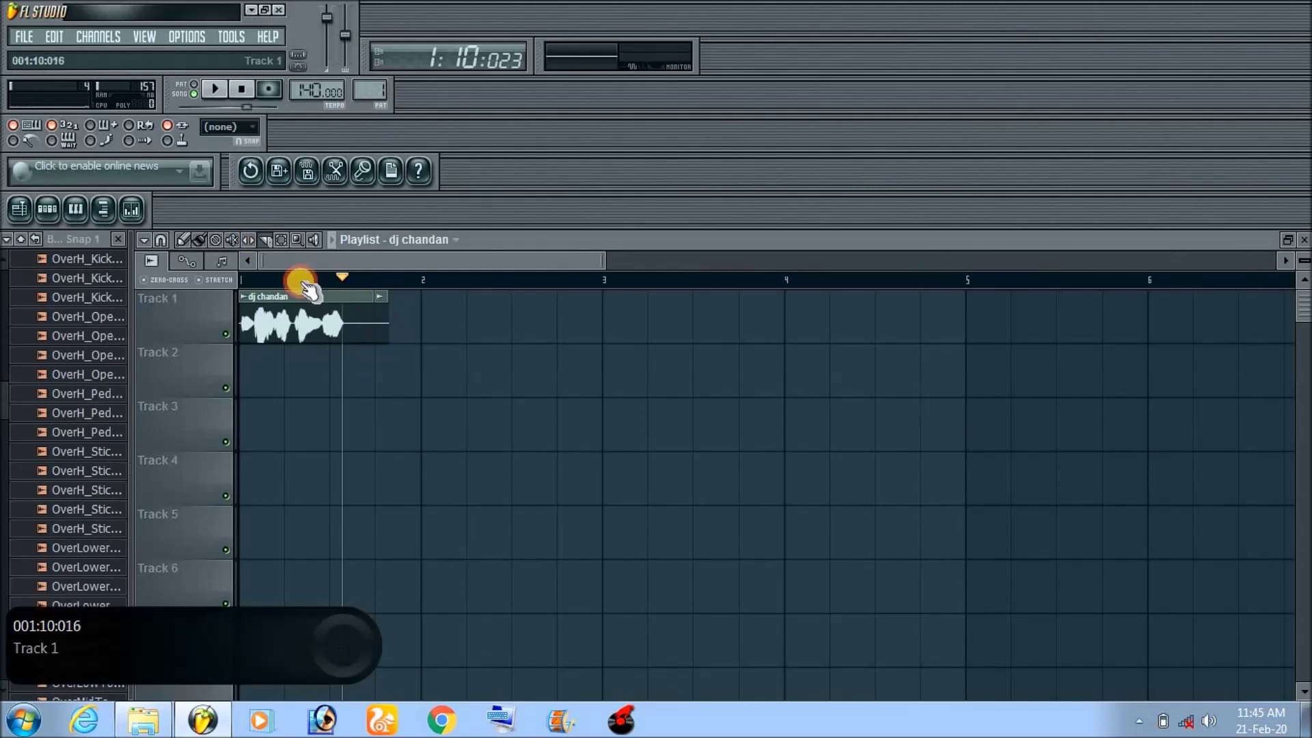
{"action": "left_click", "coordinate": [198, 244]}
{"action": "left_click_drag", "start_coordinate": [381, 325], "coordinate": [517, 324]}
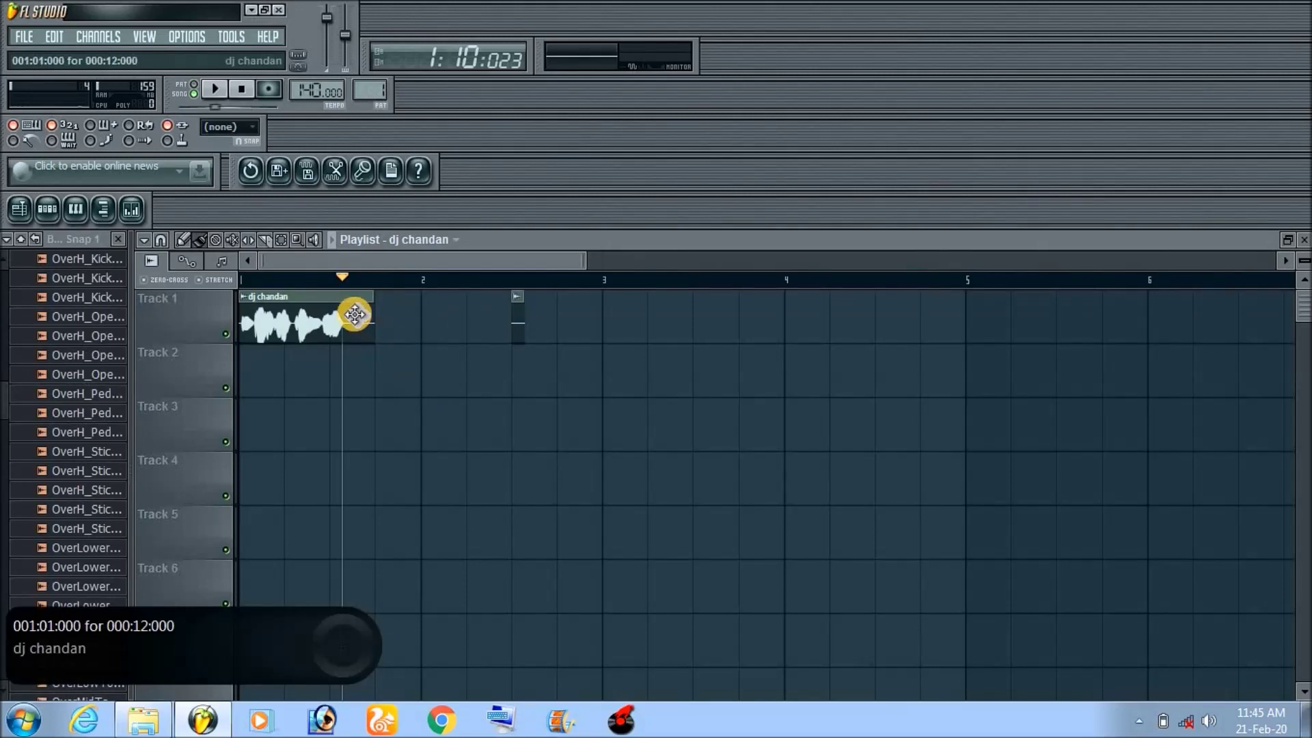
Load Fruity Reeverb 2 into effect slot 1 of mixer Insert 1 and play the song with the reverb.
{"action": "double_click", "coordinate": [355, 314]}
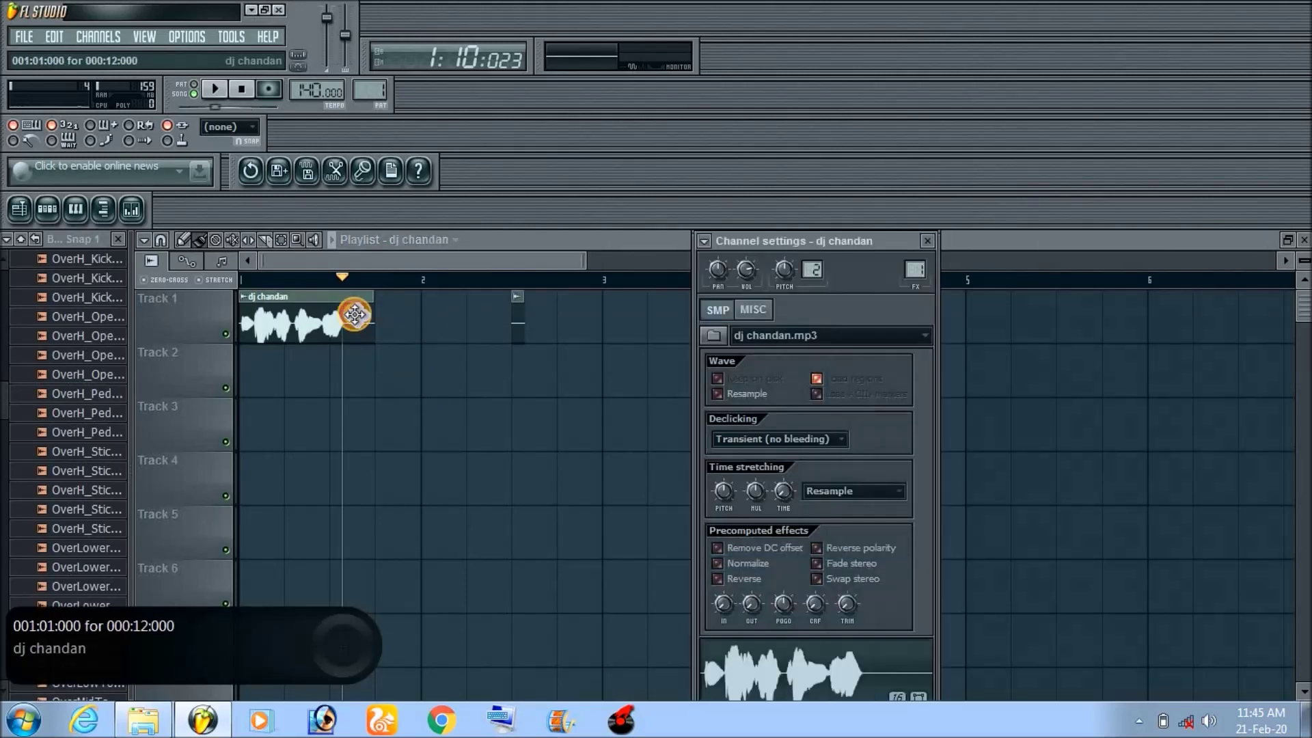
{"action": "double_click", "coordinate": [919, 269]}
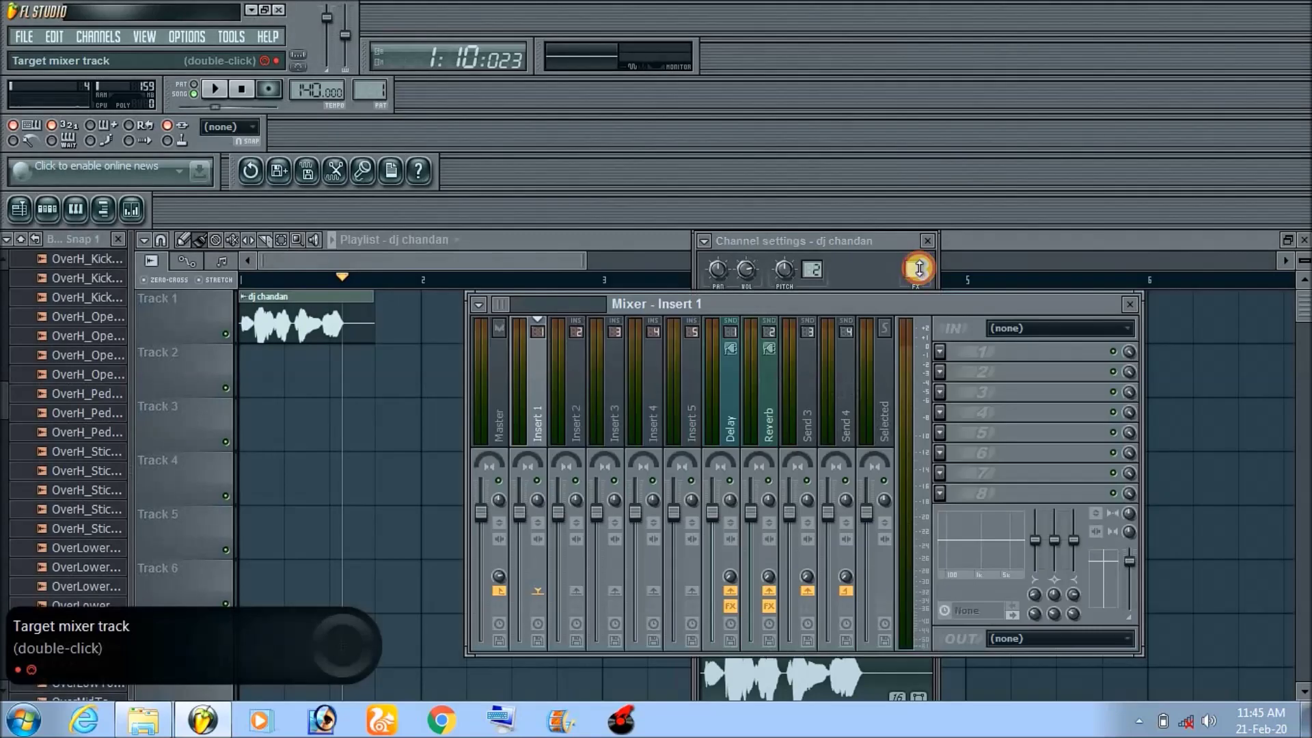
{"action": "left_click", "coordinate": [941, 352]}
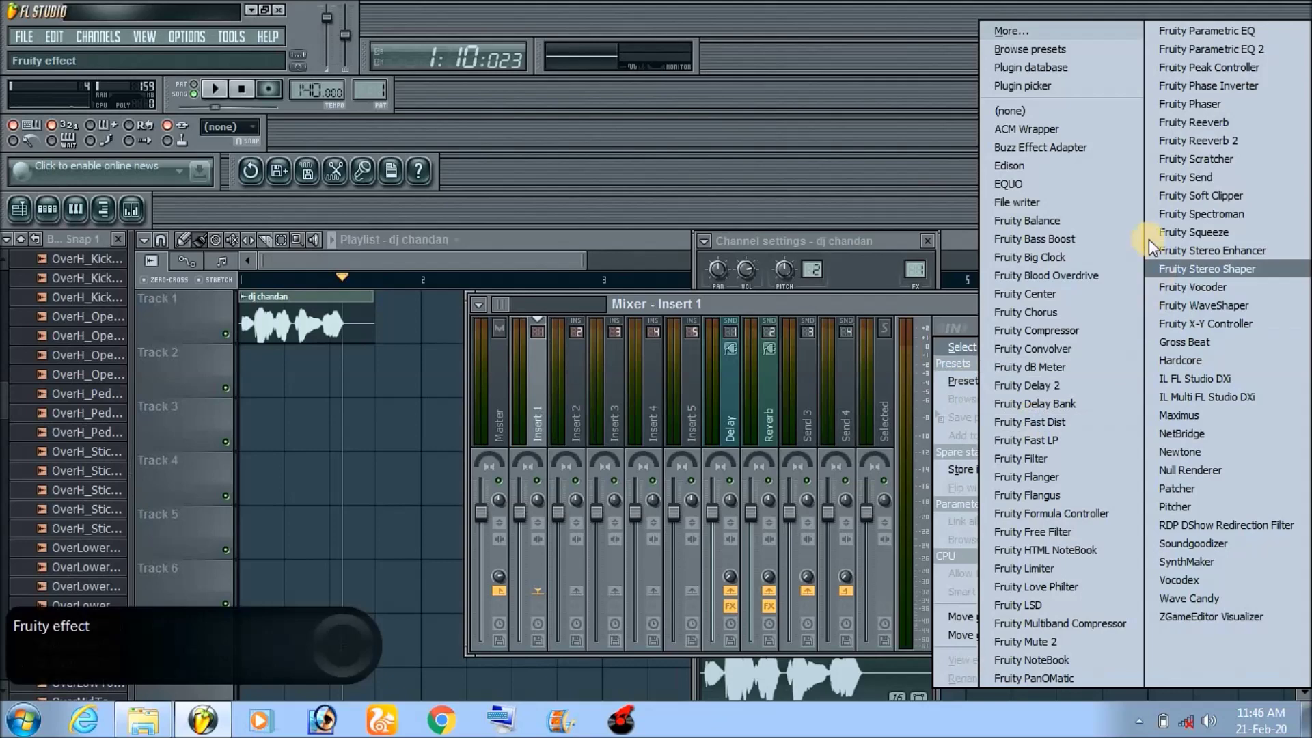
{"action": "left_click", "coordinate": [1194, 141]}
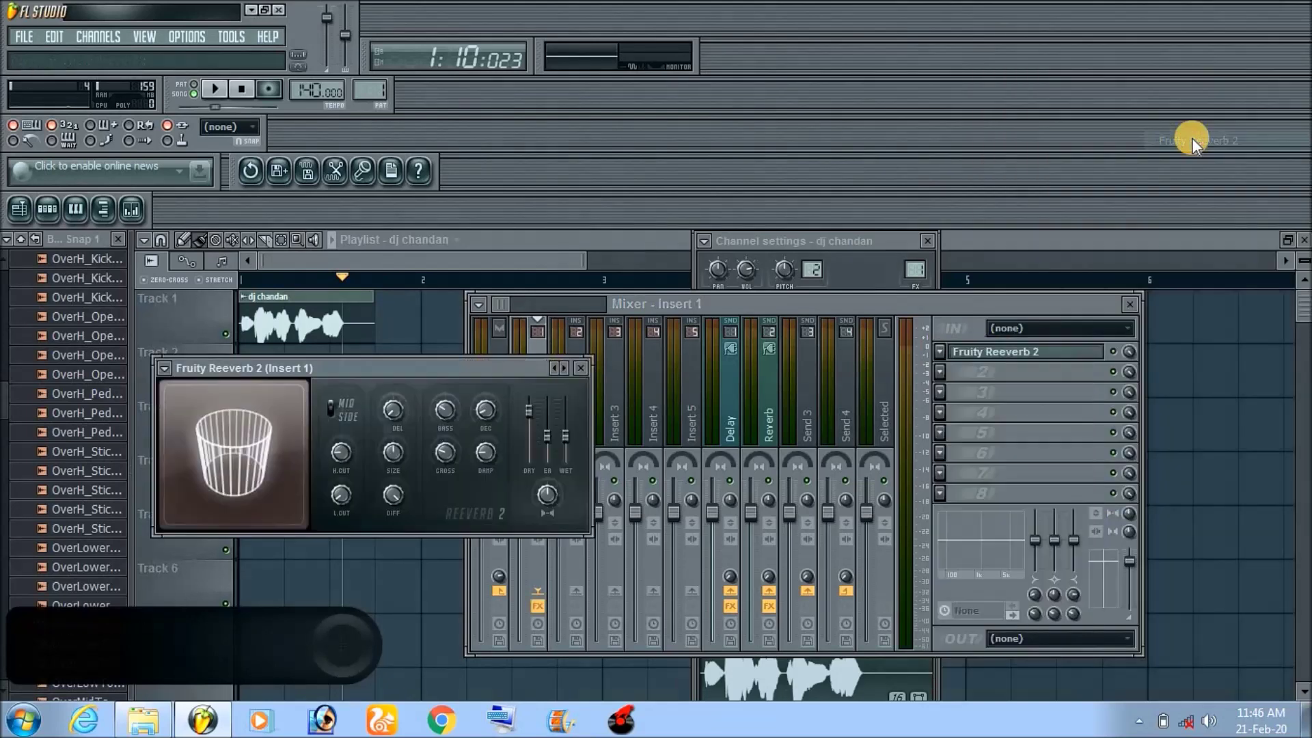
{"action": "left_click_drag", "start_coordinate": [500, 374], "coordinate": [1105, 404]}
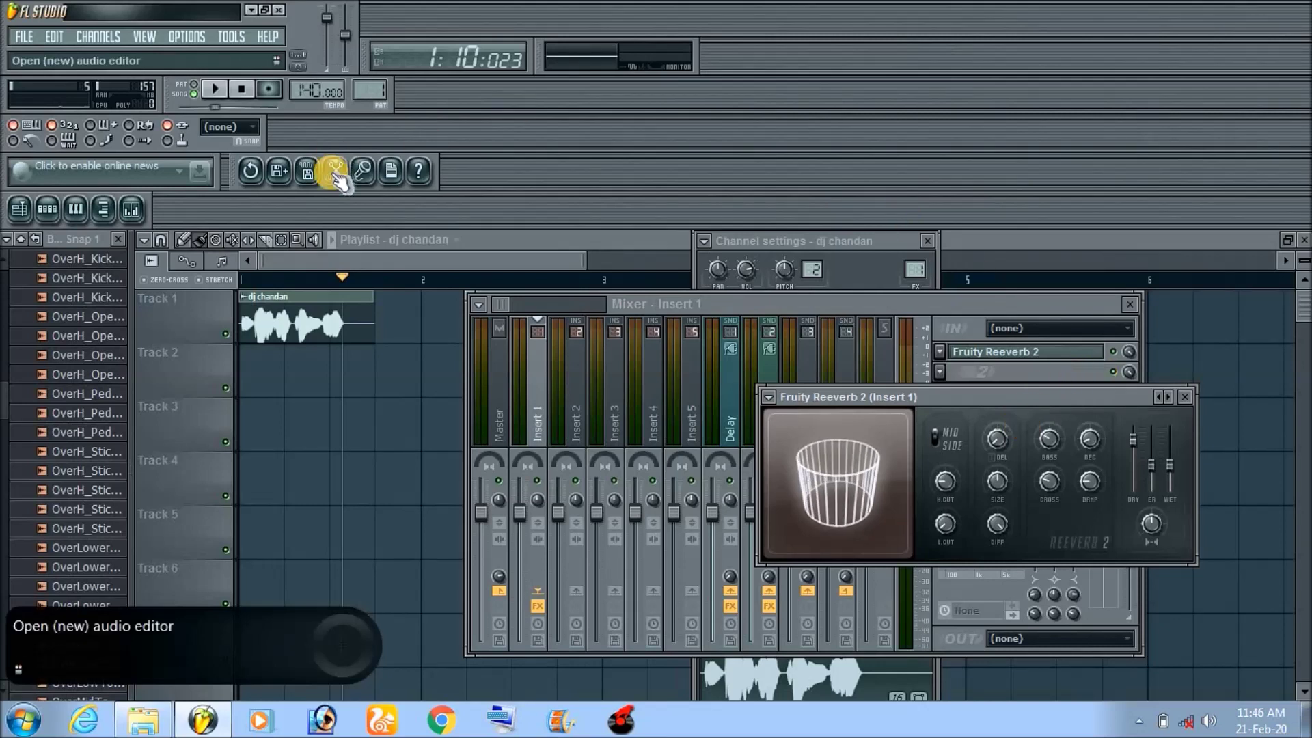
{"action": "left_click", "coordinate": [334, 243]}
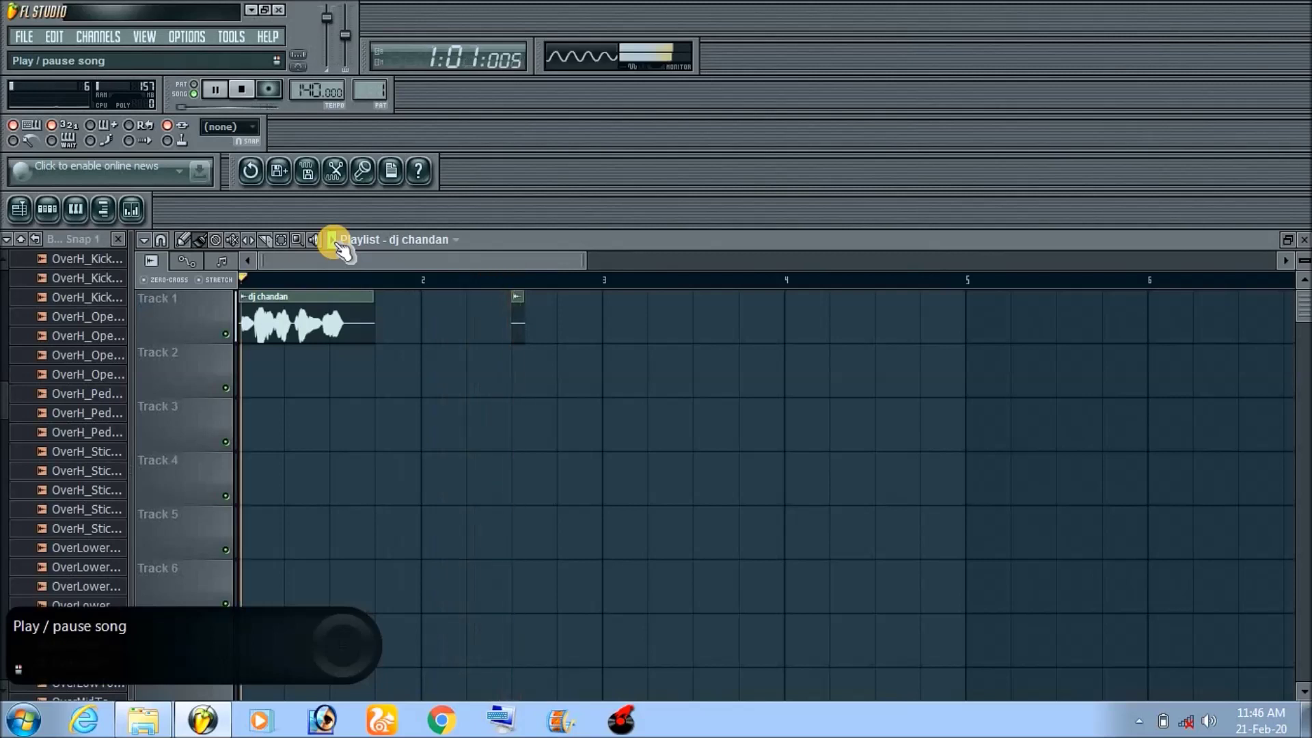
{"action": "left_click", "coordinate": [334, 242]}
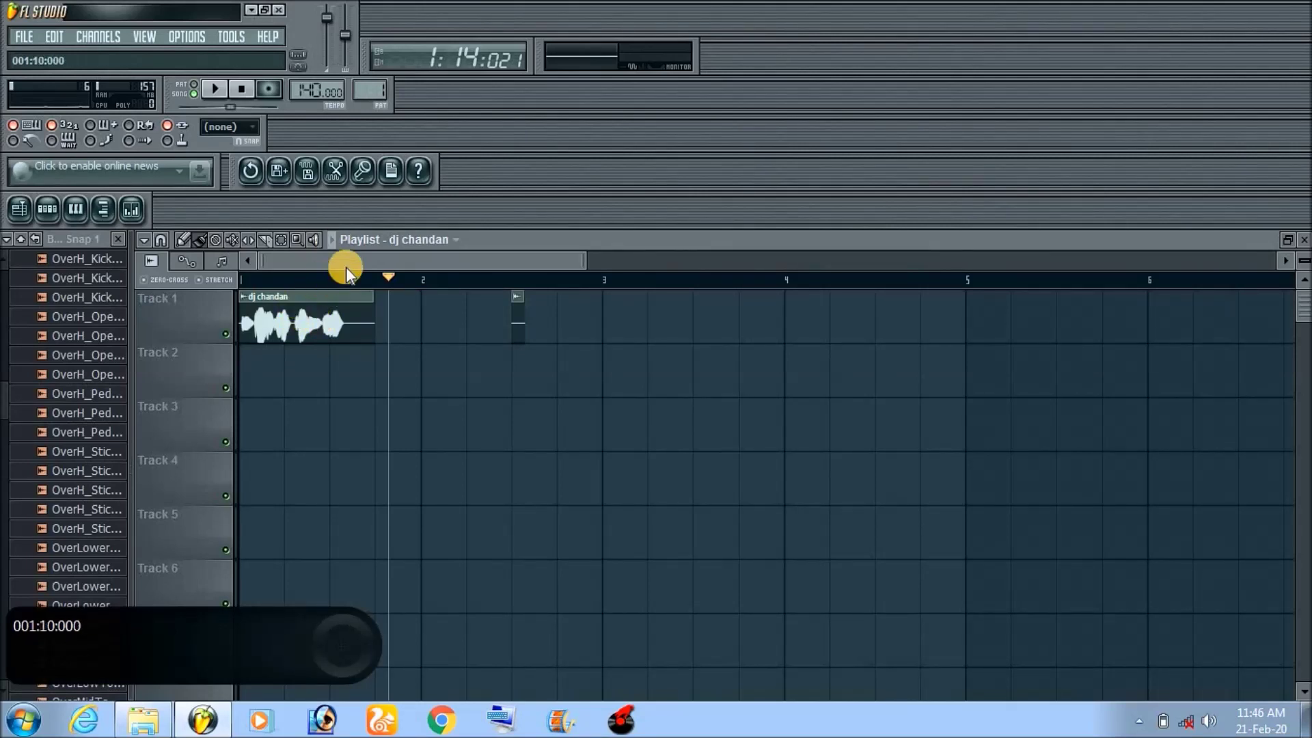
Load Fruity Delay Bank into effect slot 2 of Insert 1 and raise its first bank's feedback time to about mid-range.
{"action": "double_click", "coordinate": [277, 311]}
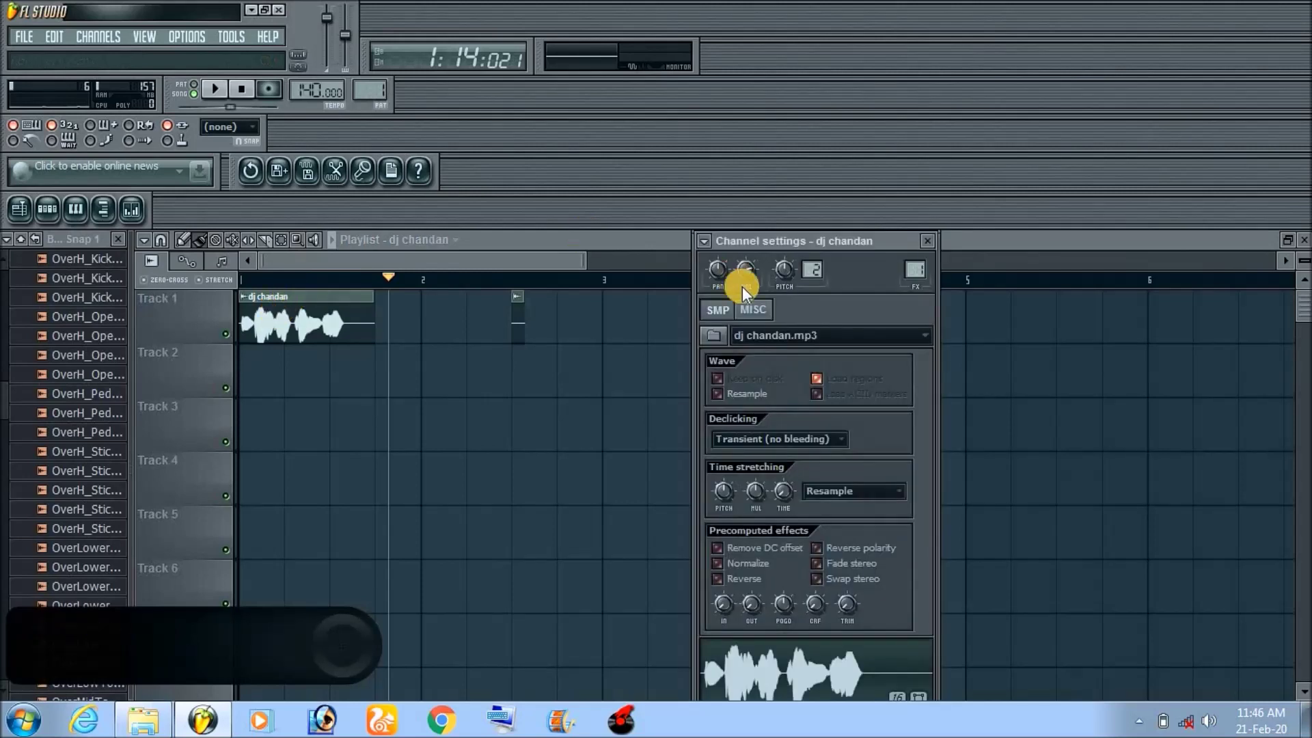
{"action": "double_click", "coordinate": [918, 273]}
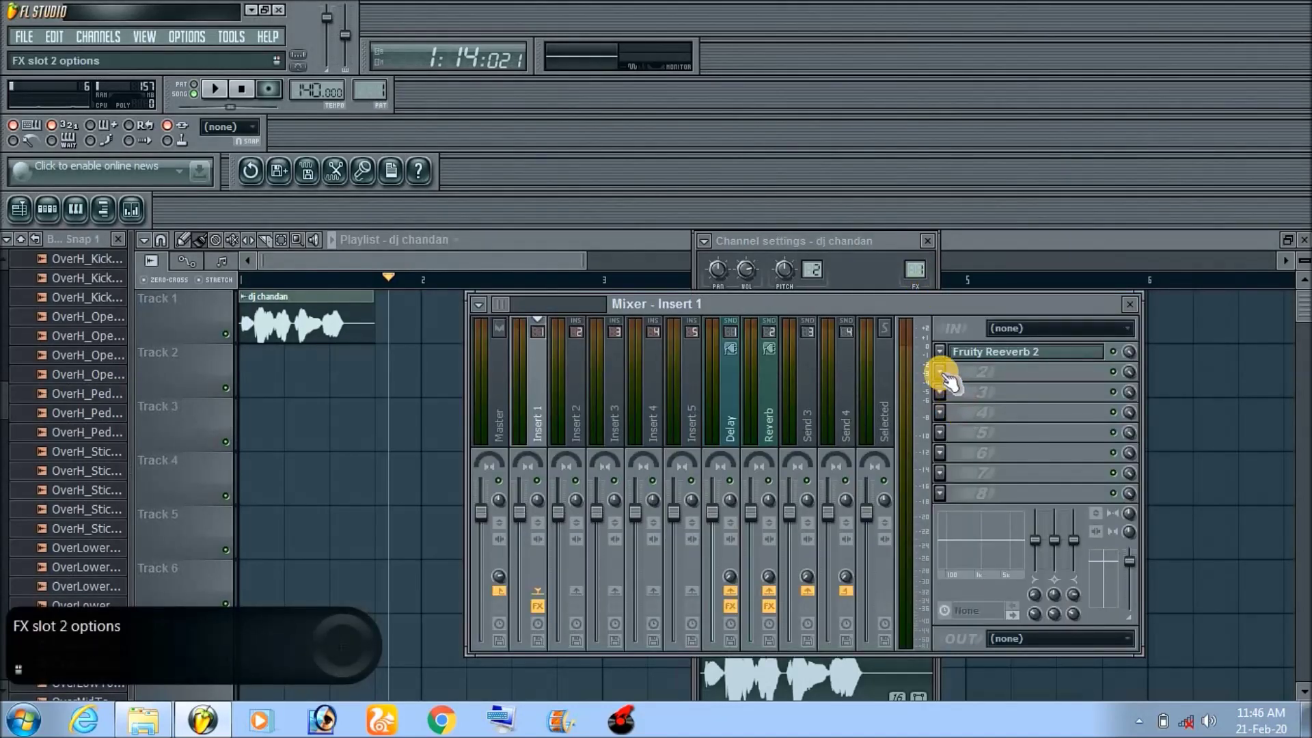
{"action": "left_click", "coordinate": [942, 373]}
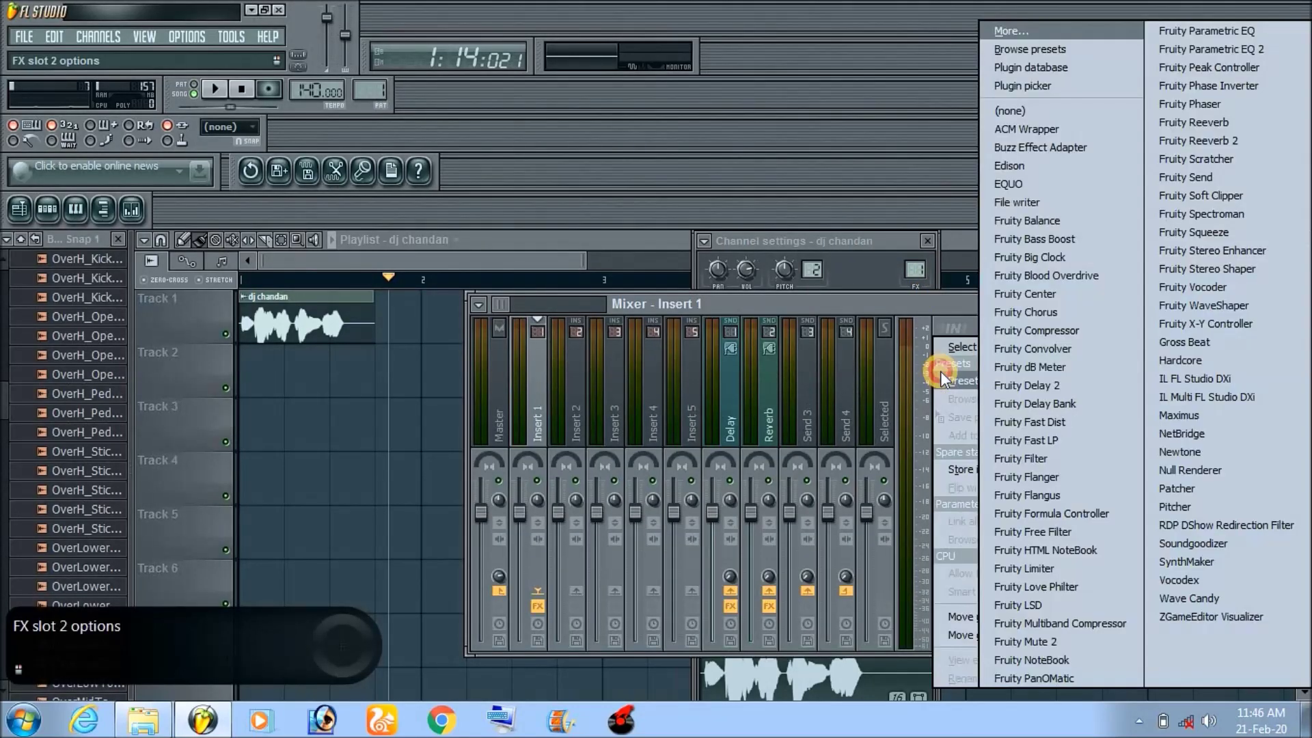
{"action": "mouse_move", "coordinate": [953, 359]}
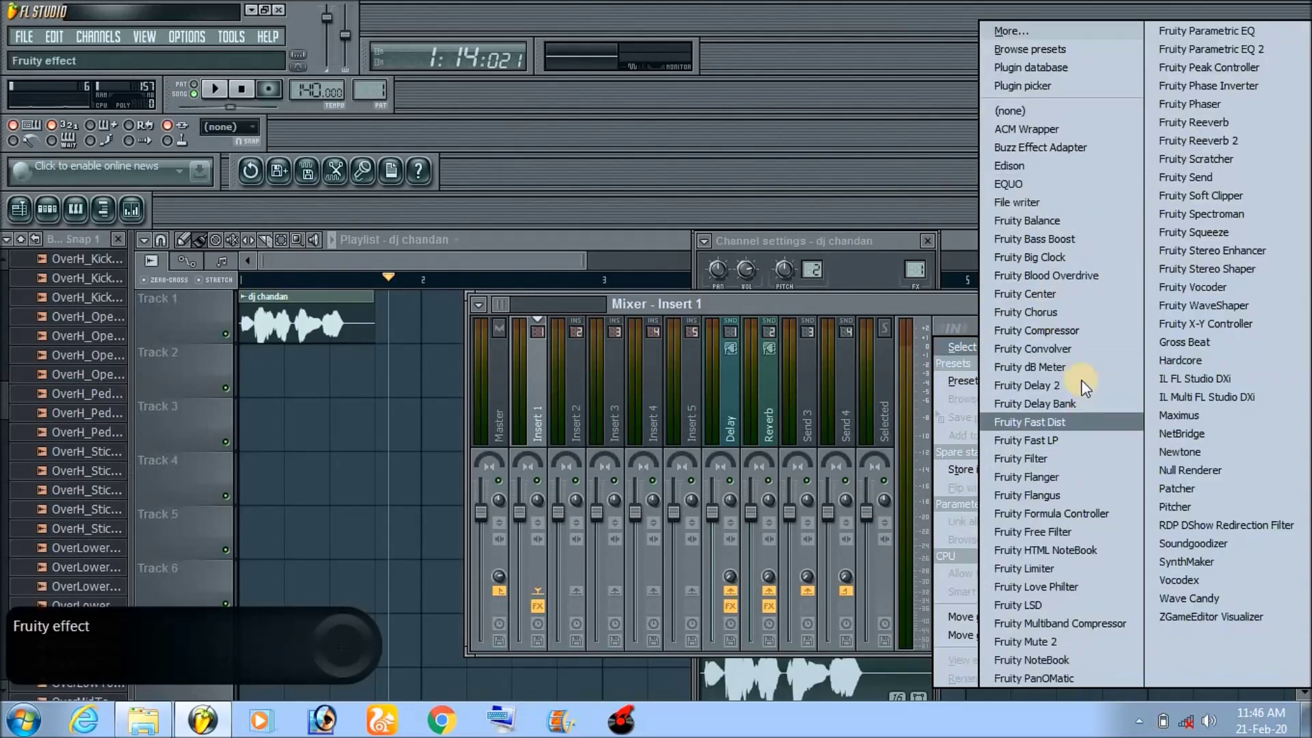
{"action": "left_click", "coordinate": [1052, 403]}
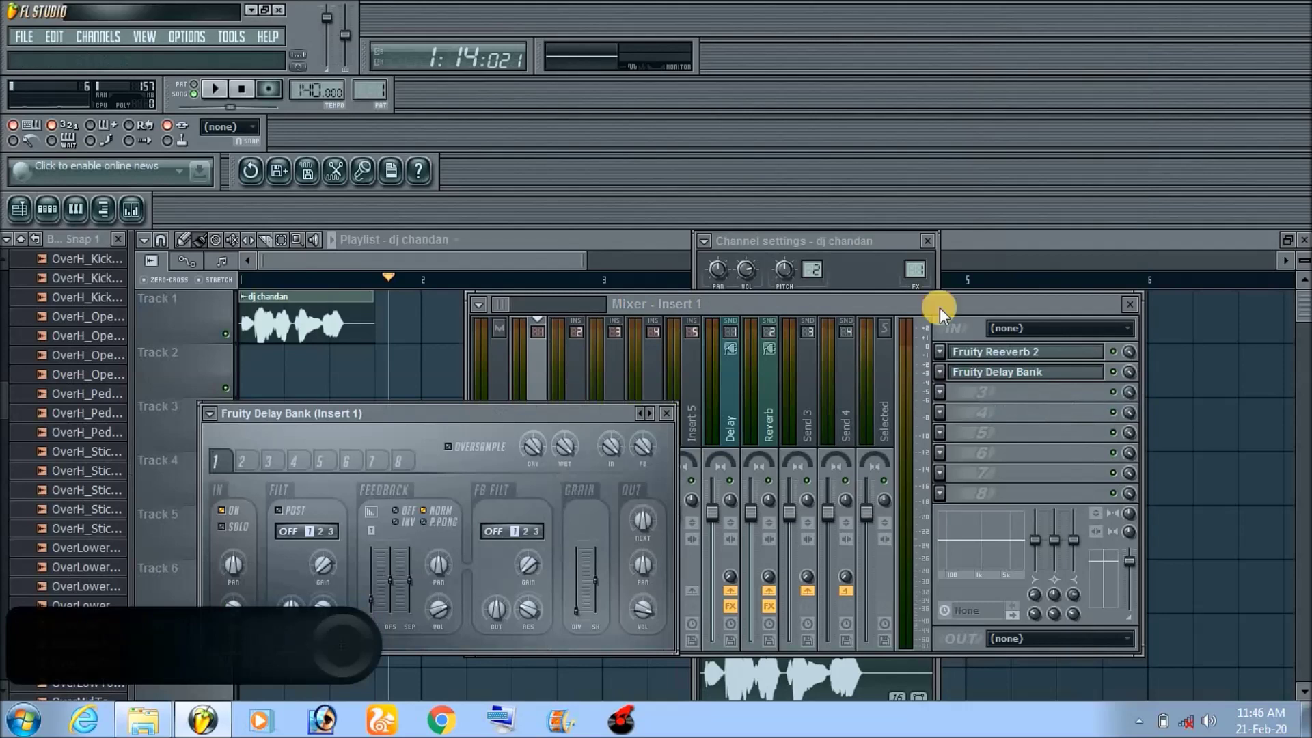
{"action": "left_click_drag", "start_coordinate": [552, 407], "coordinate": [890, 317]}
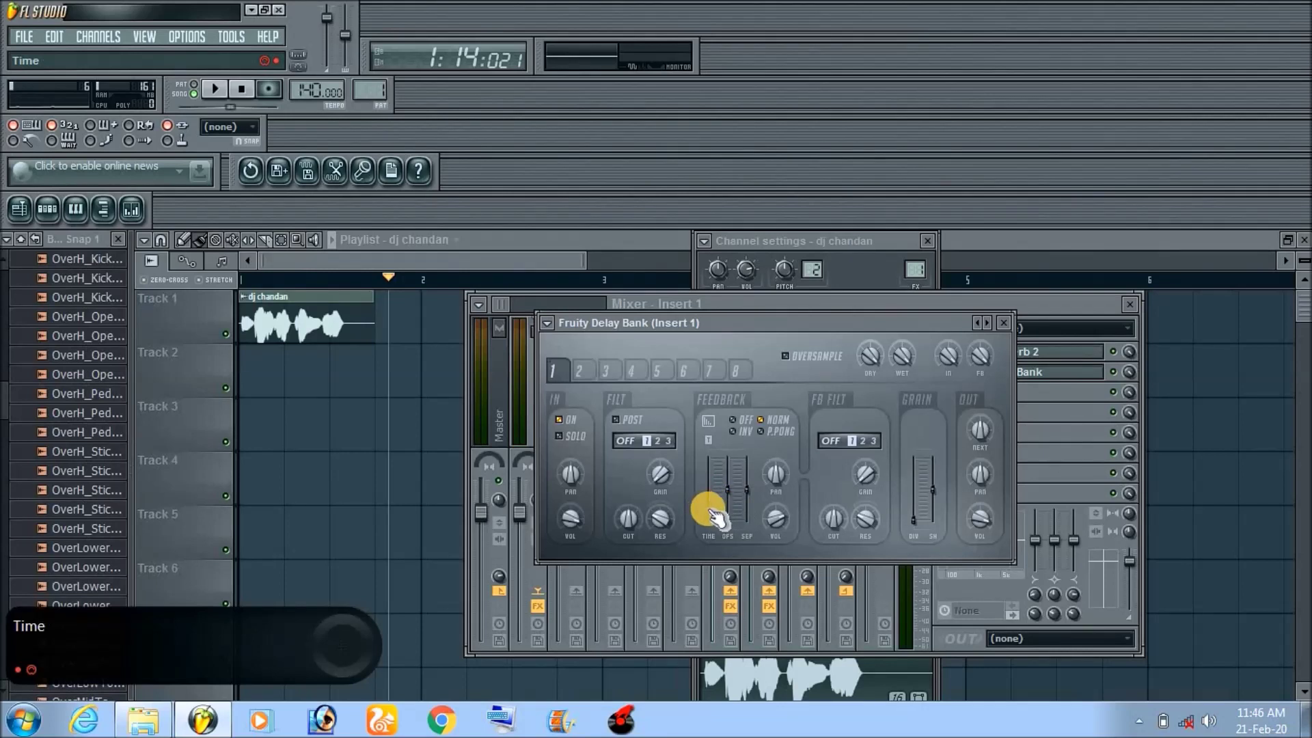
{"action": "left_click_drag", "start_coordinate": [711, 516], "coordinate": [694, 320]}
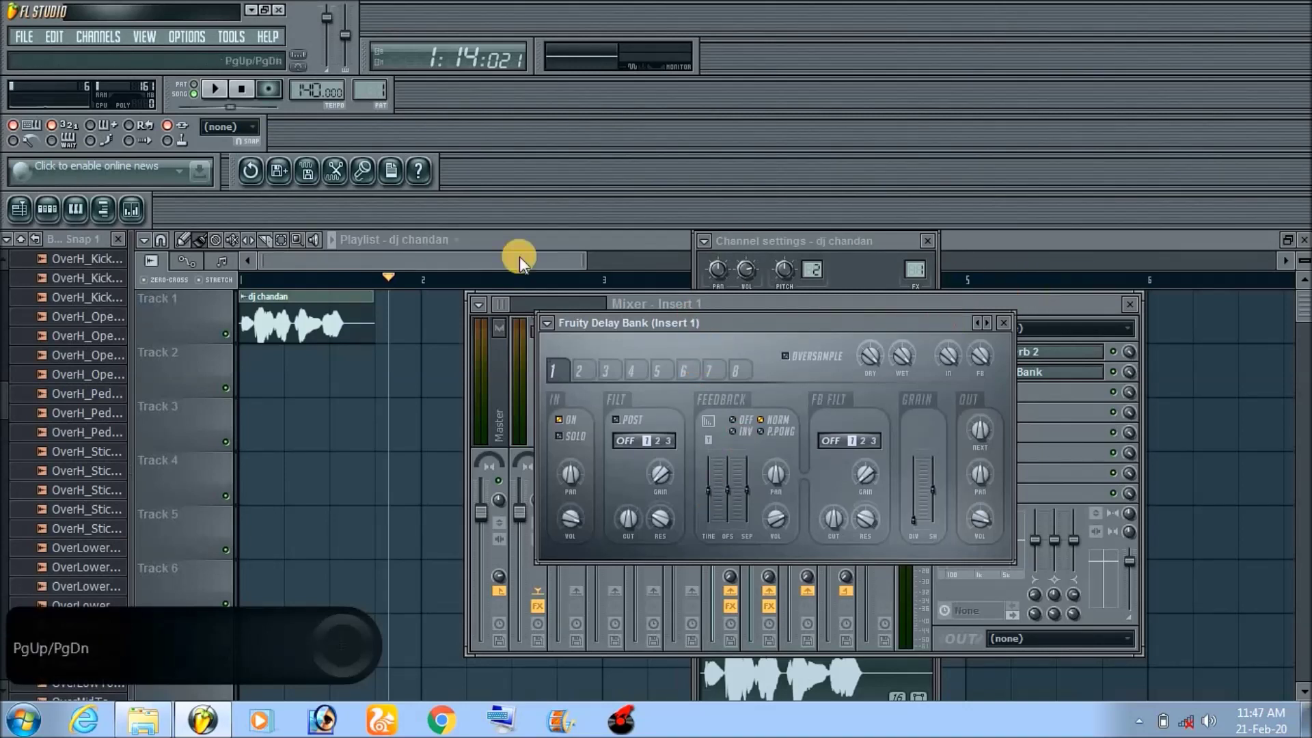
Play the song with the delay and move the cut tail piece on Track 1 into bar 3.
{"action": "left_click", "coordinate": [335, 244]}
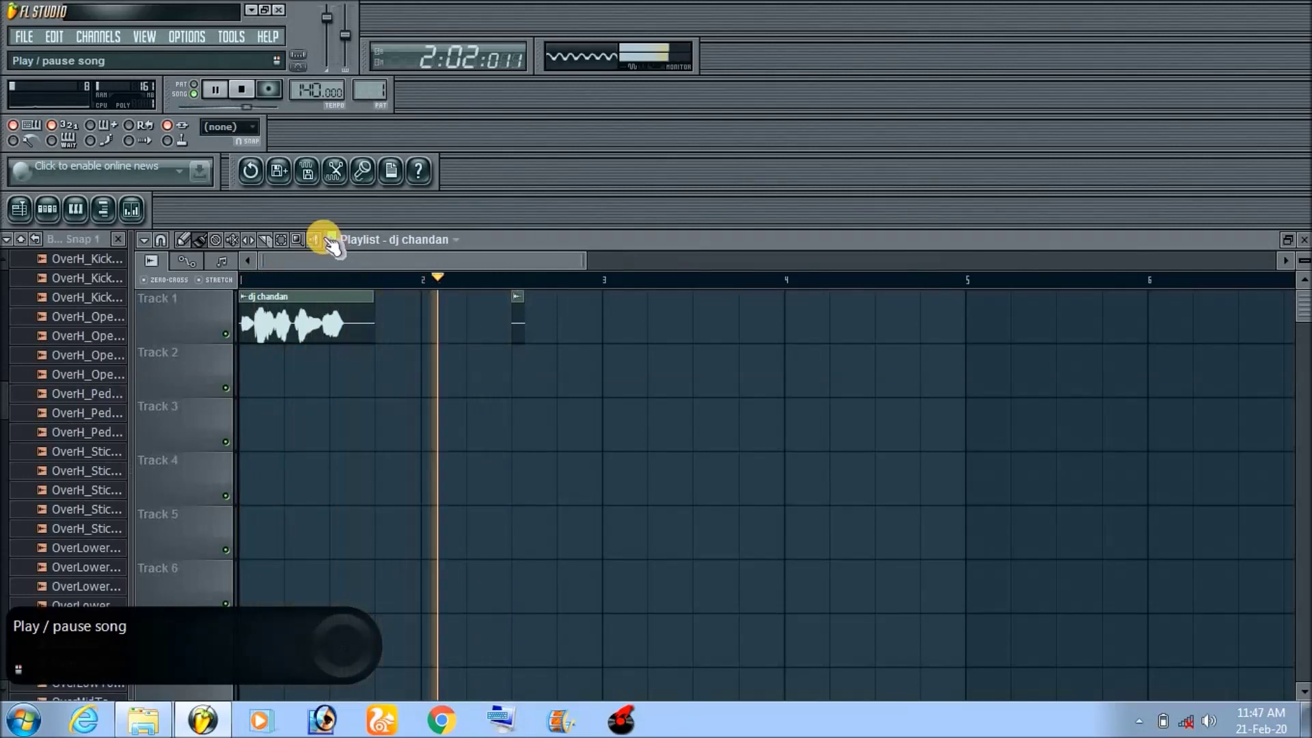
{"action": "left_click", "coordinate": [201, 240]}
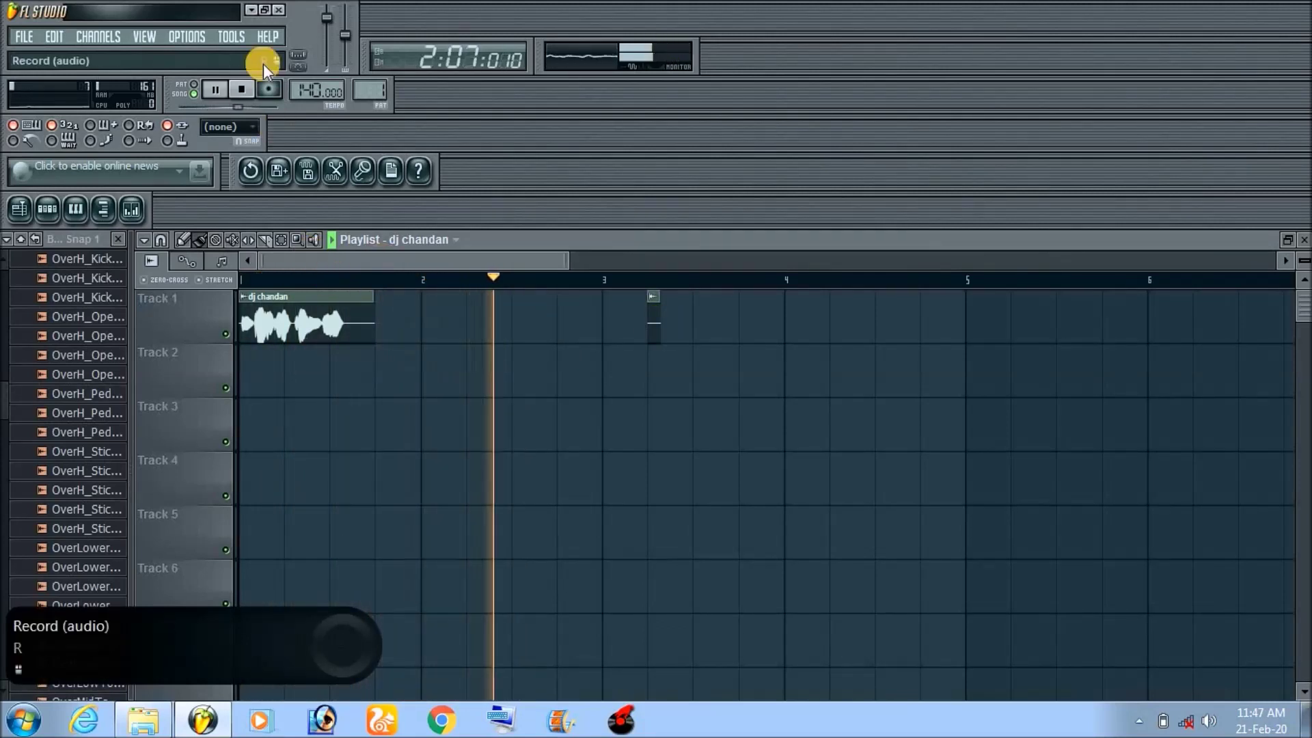
Stop the playback and export the song to the Desktop as an MPEG 3 audio file named ssssss.mp3.
{"action": "left_click", "coordinate": [244, 88]}
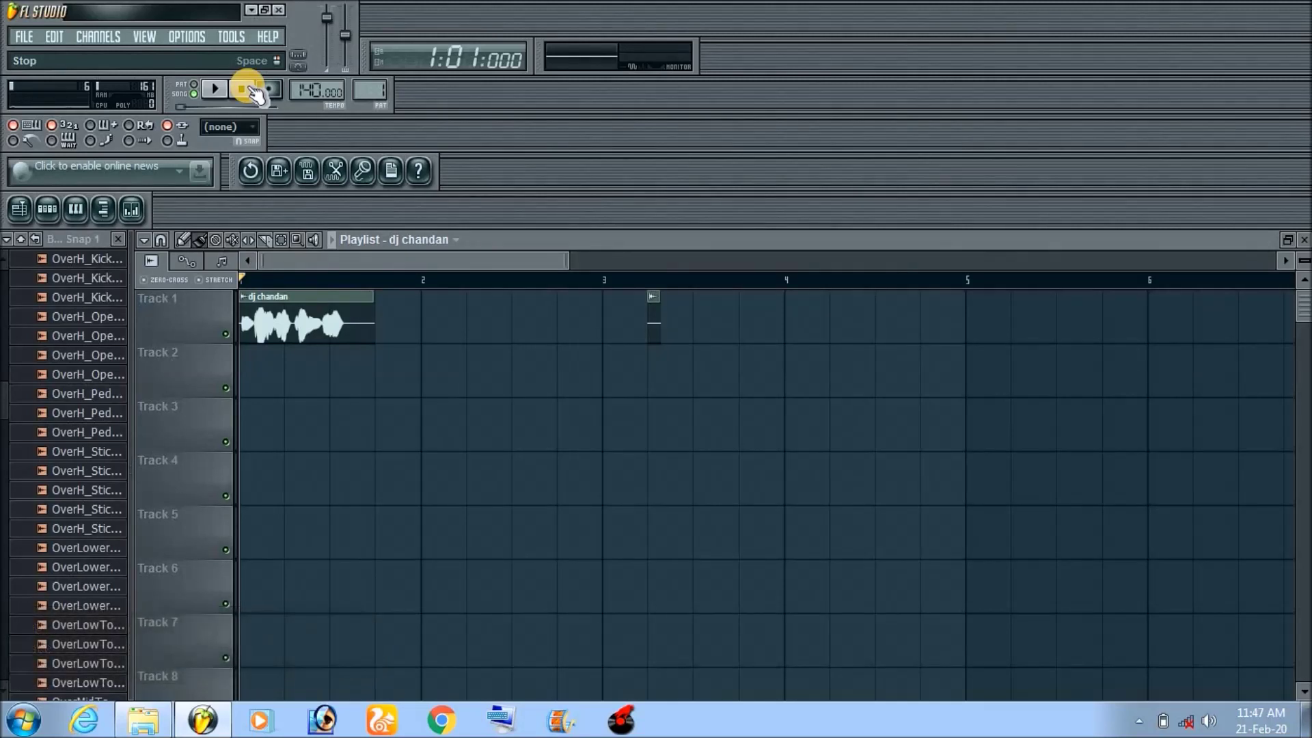
{"action": "left_click", "coordinate": [257, 92]}
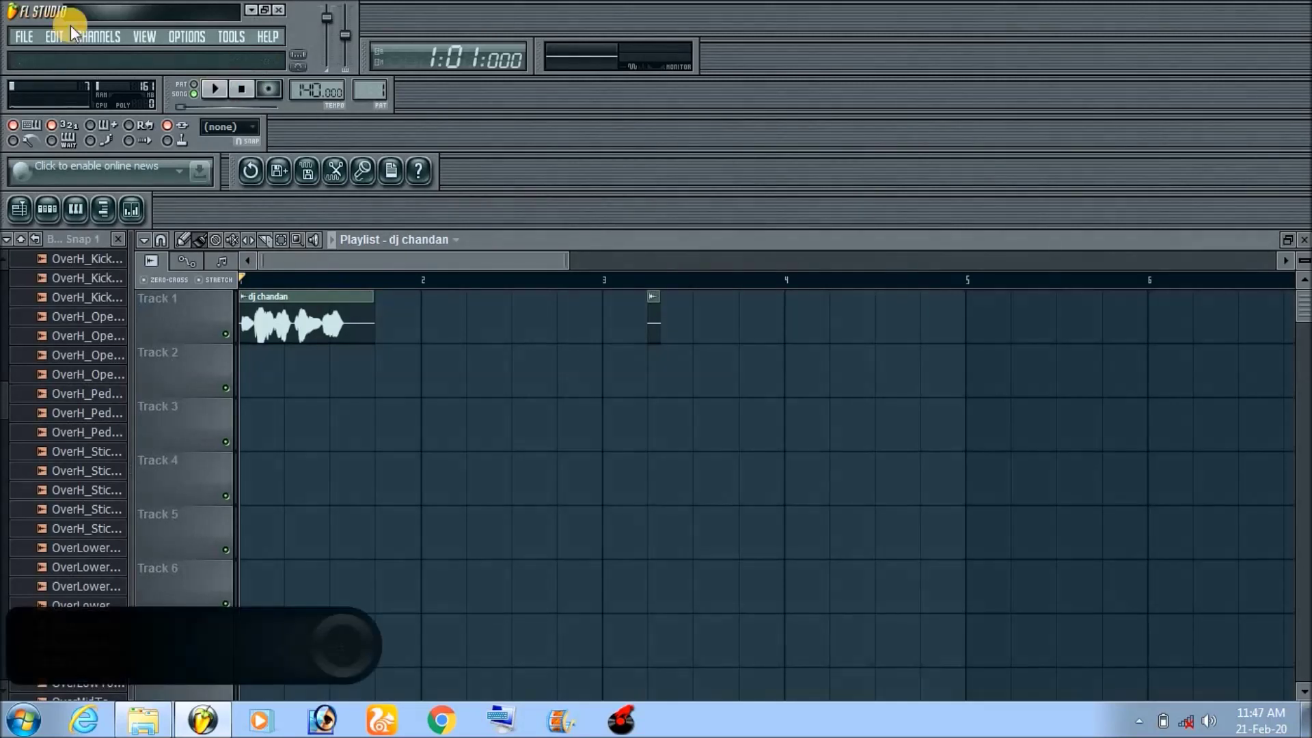
{"action": "left_click", "coordinate": [26, 38]}
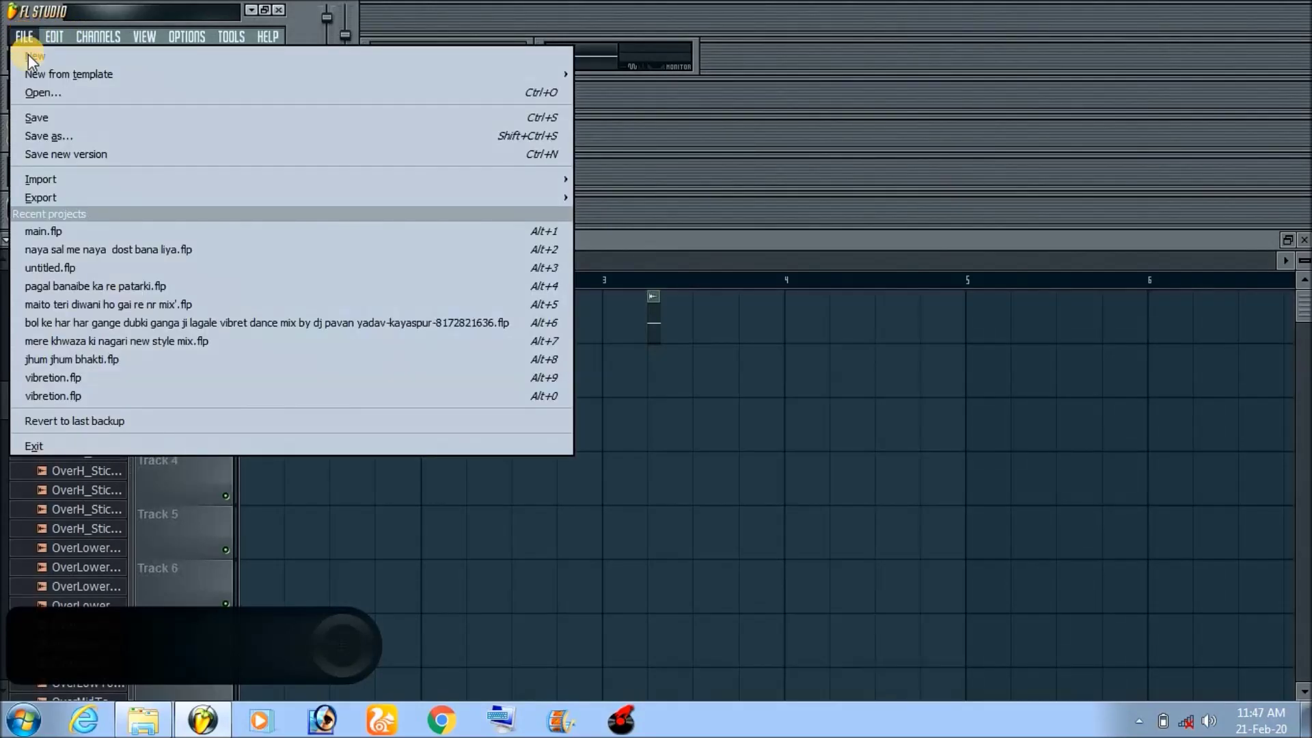
{"action": "left_click", "coordinate": [47, 112]}
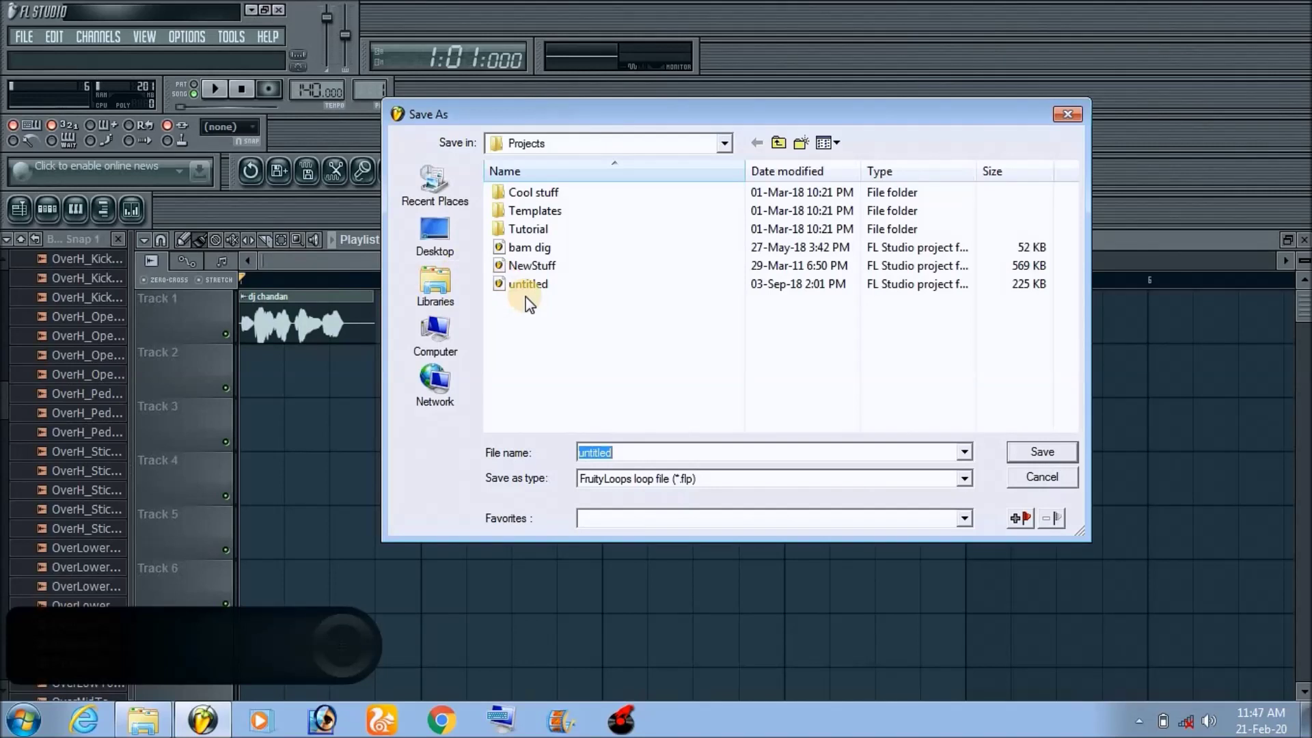
{"action": "left_click", "coordinate": [438, 233]}
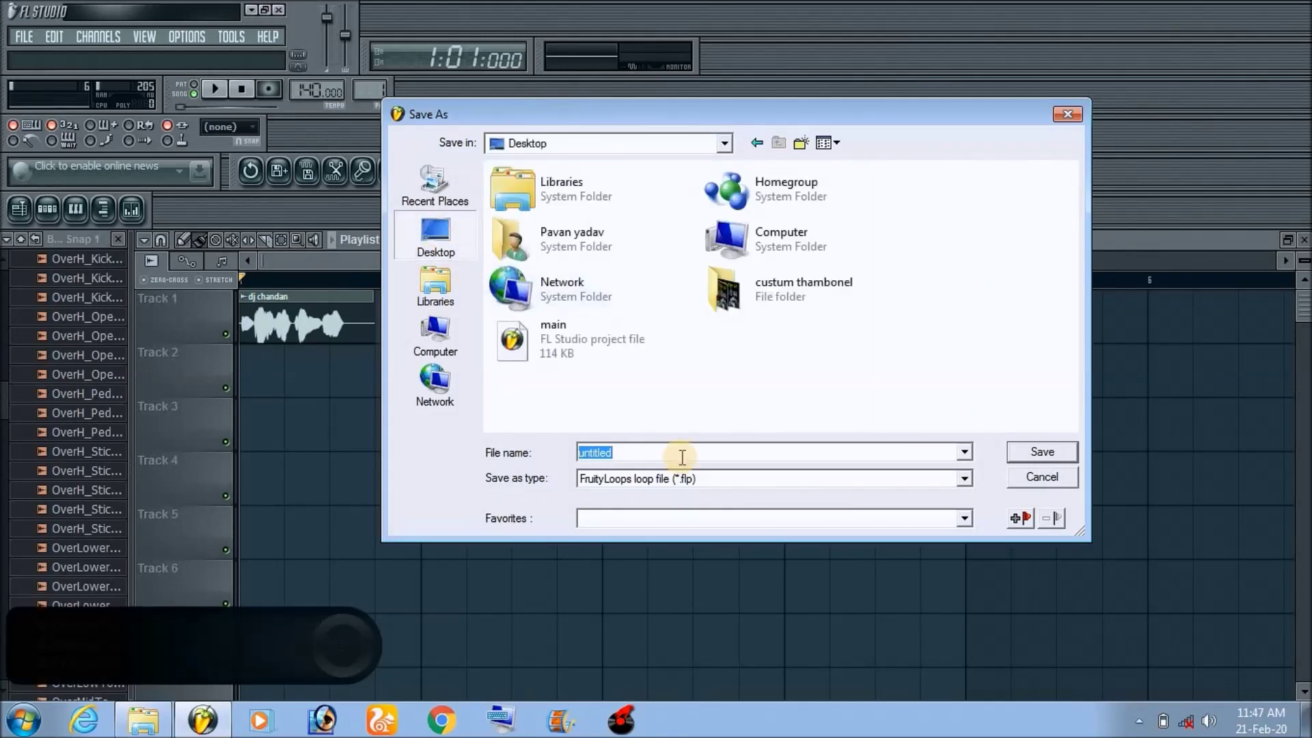
{"action": "type", "text": "ssssss"}
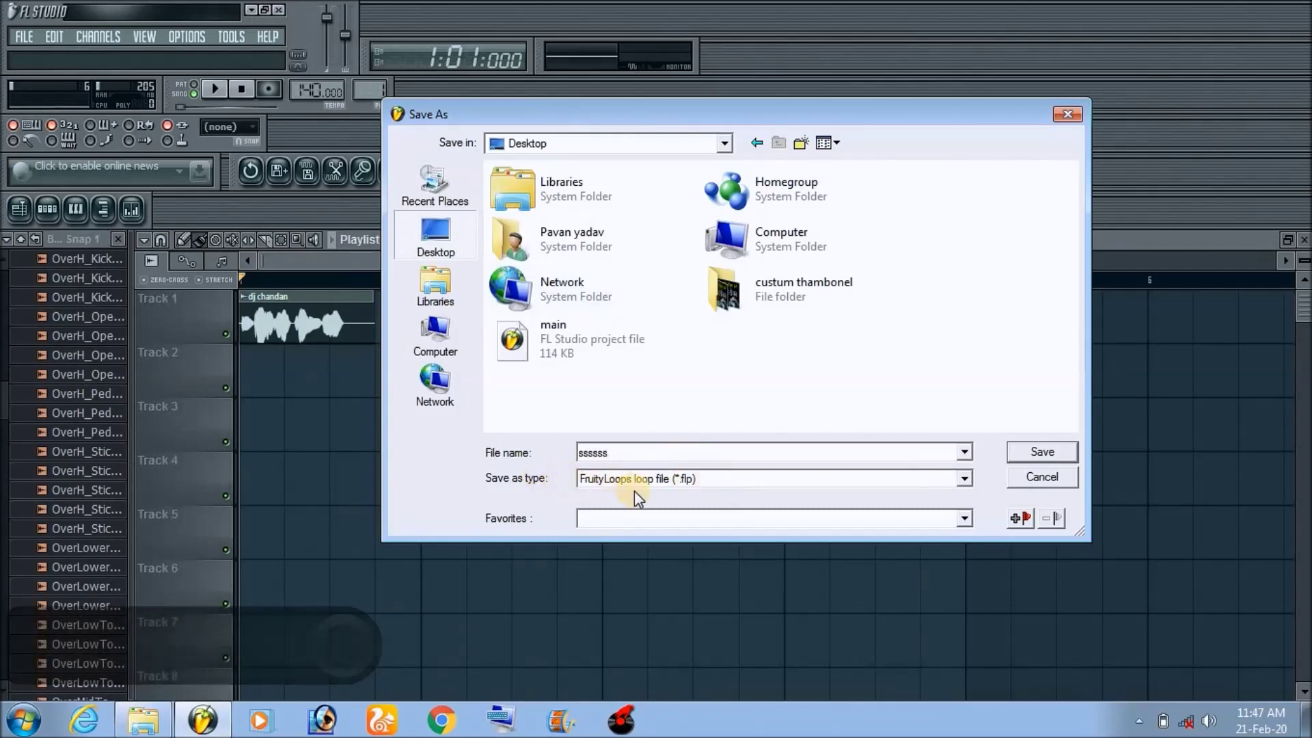
{"action": "left_click", "coordinate": [772, 478]}
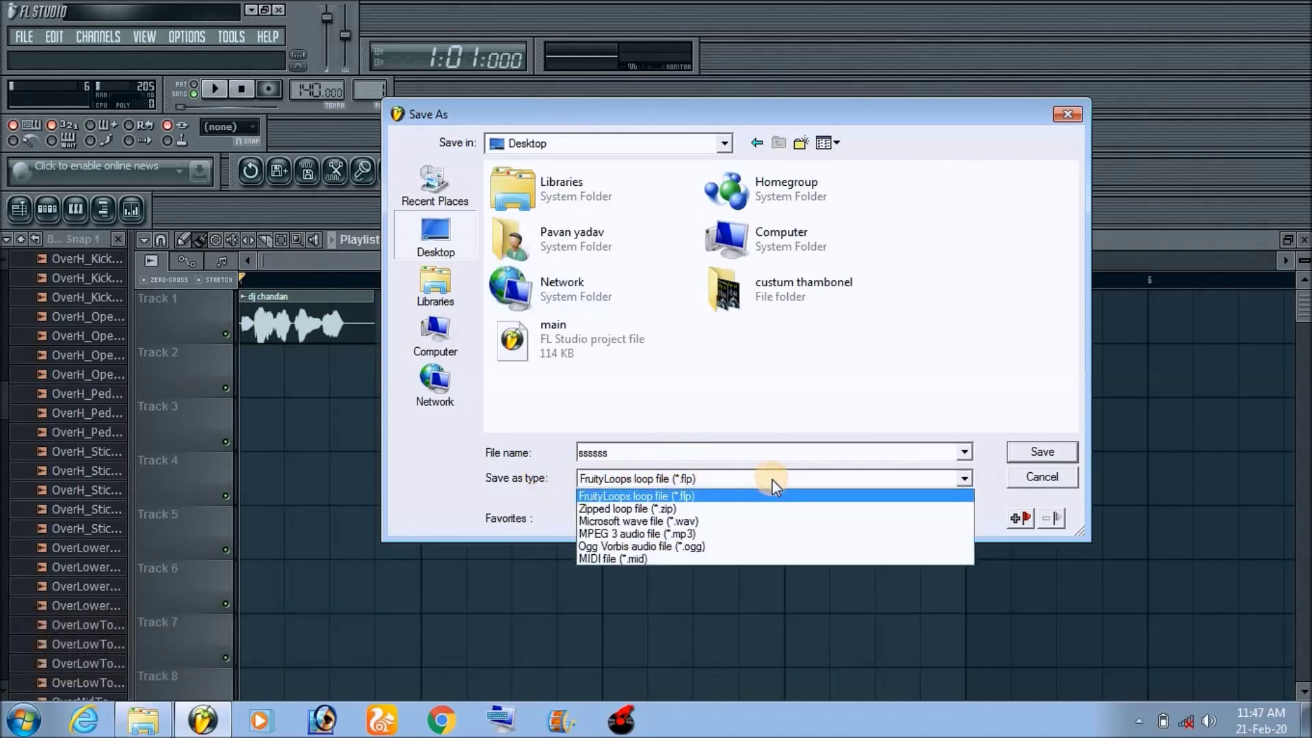
{"action": "left_click", "coordinate": [758, 534]}
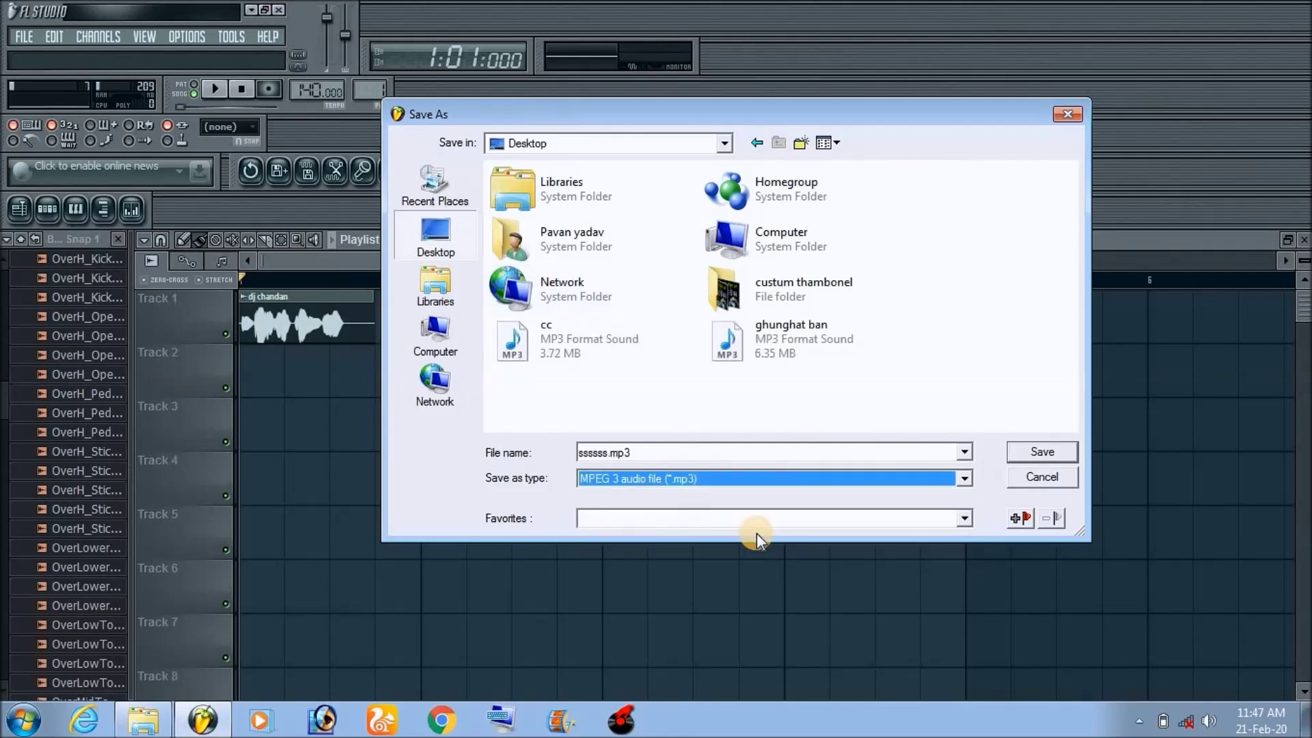
{"action": "left_click", "coordinate": [1015, 451]}
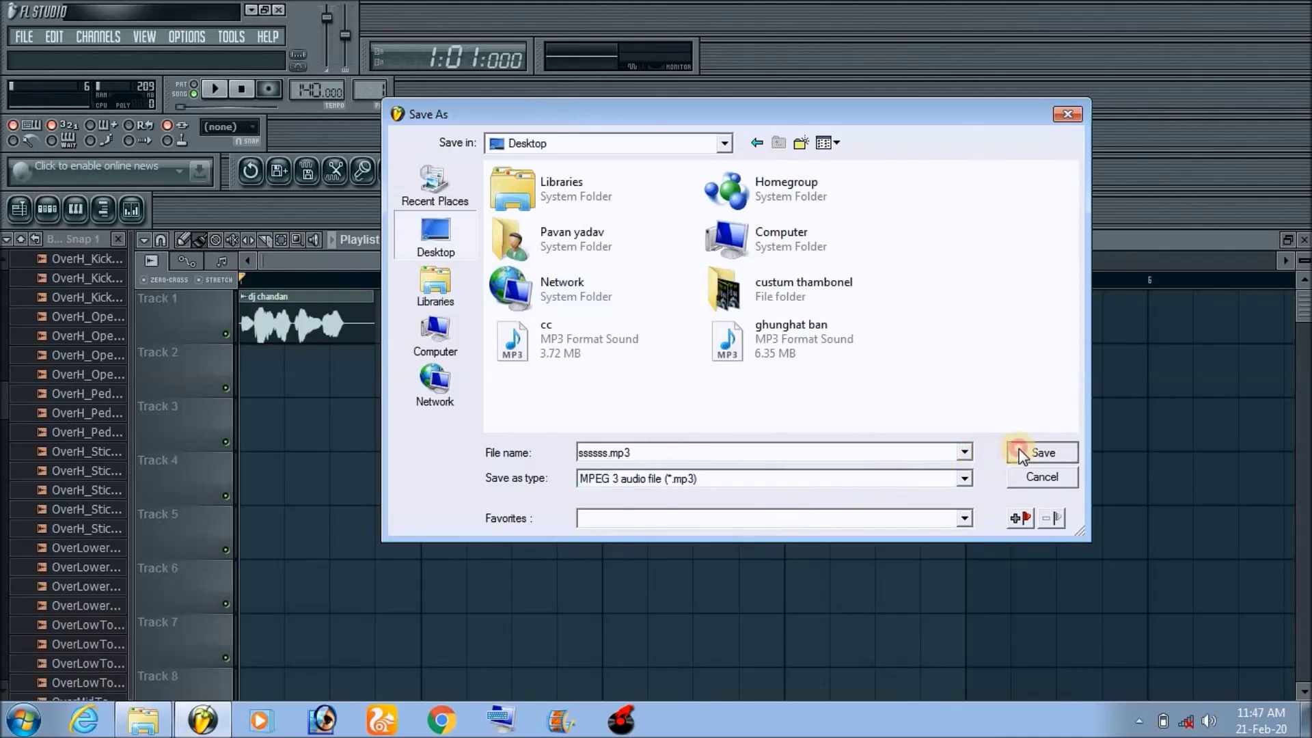
{"action": "left_click", "coordinate": [772, 533]}
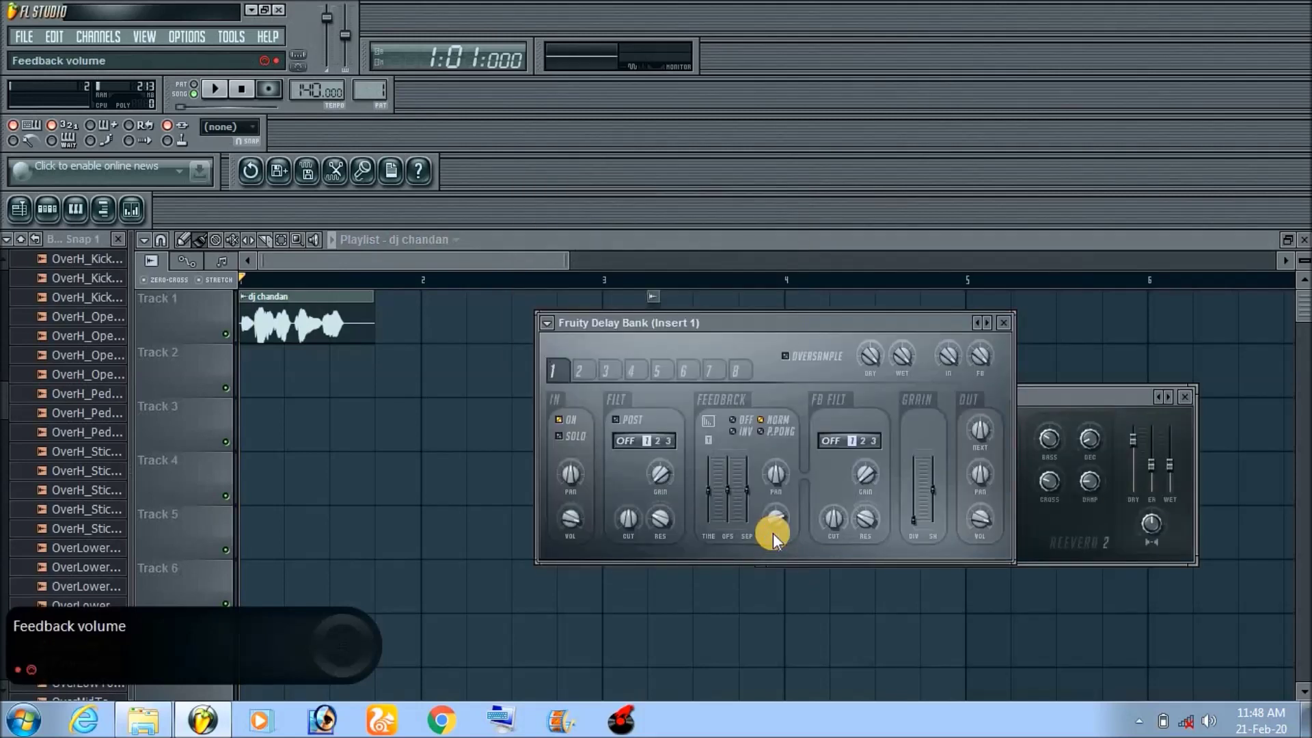
Close FL Studio without saving the changes to untitled.flp.
{"action": "left_click", "coordinate": [278, 10]}
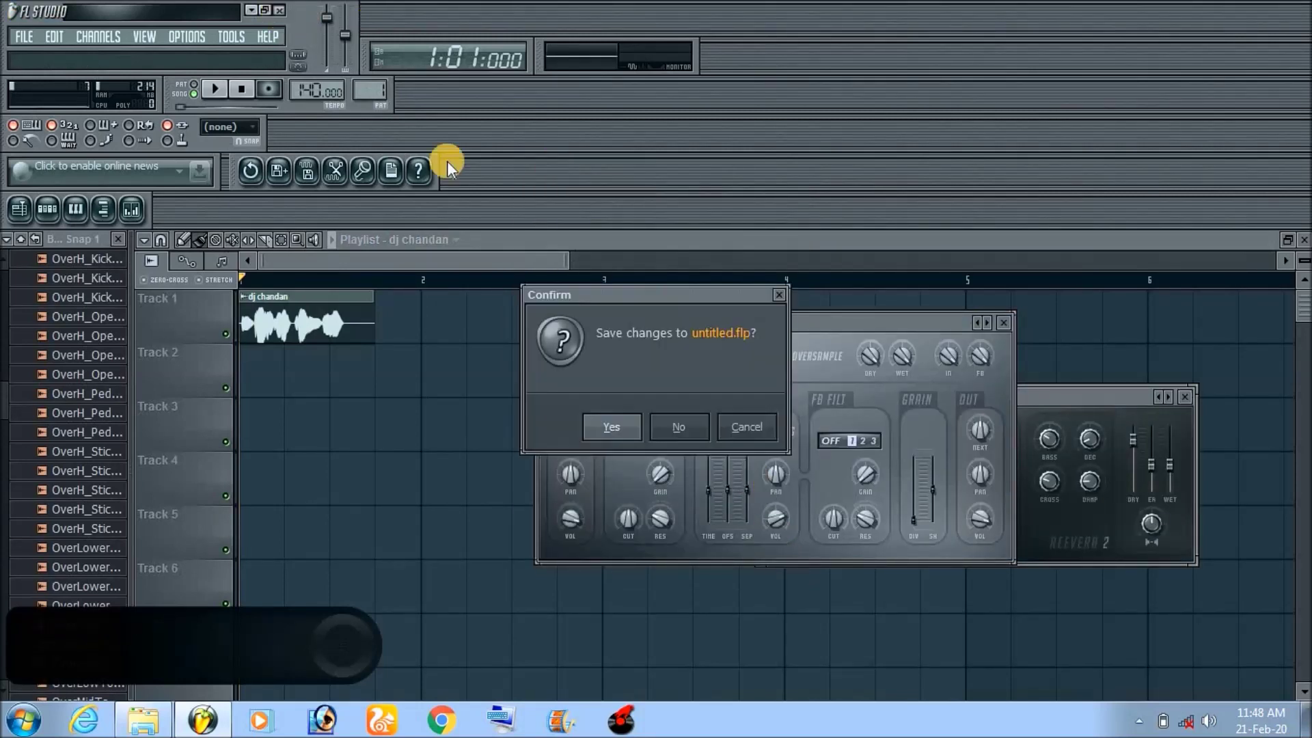
{"action": "left_click", "coordinate": [679, 427]}
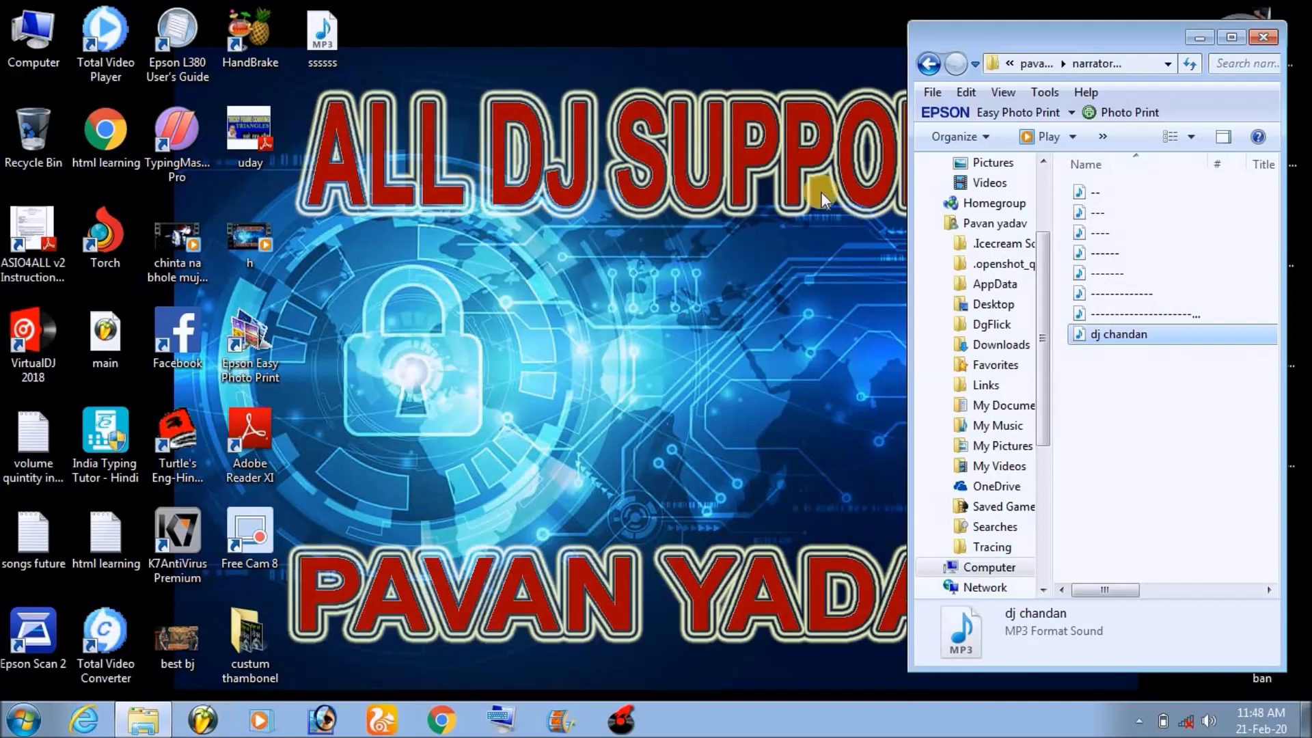
Minimize the folder window, play the exported ssssss MP3 from the desktop and close the media player.
{"action": "left_click", "coordinate": [1203, 39]}
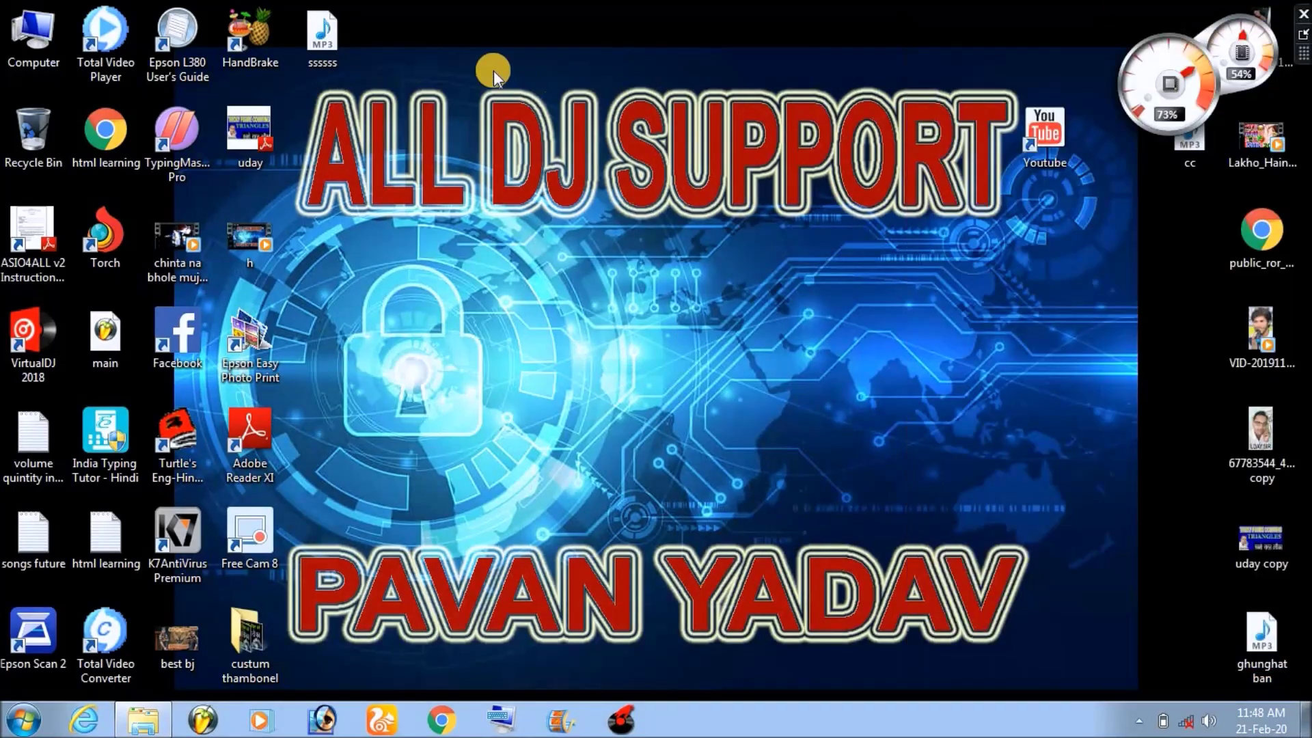
{"action": "double_click", "coordinate": [331, 41]}
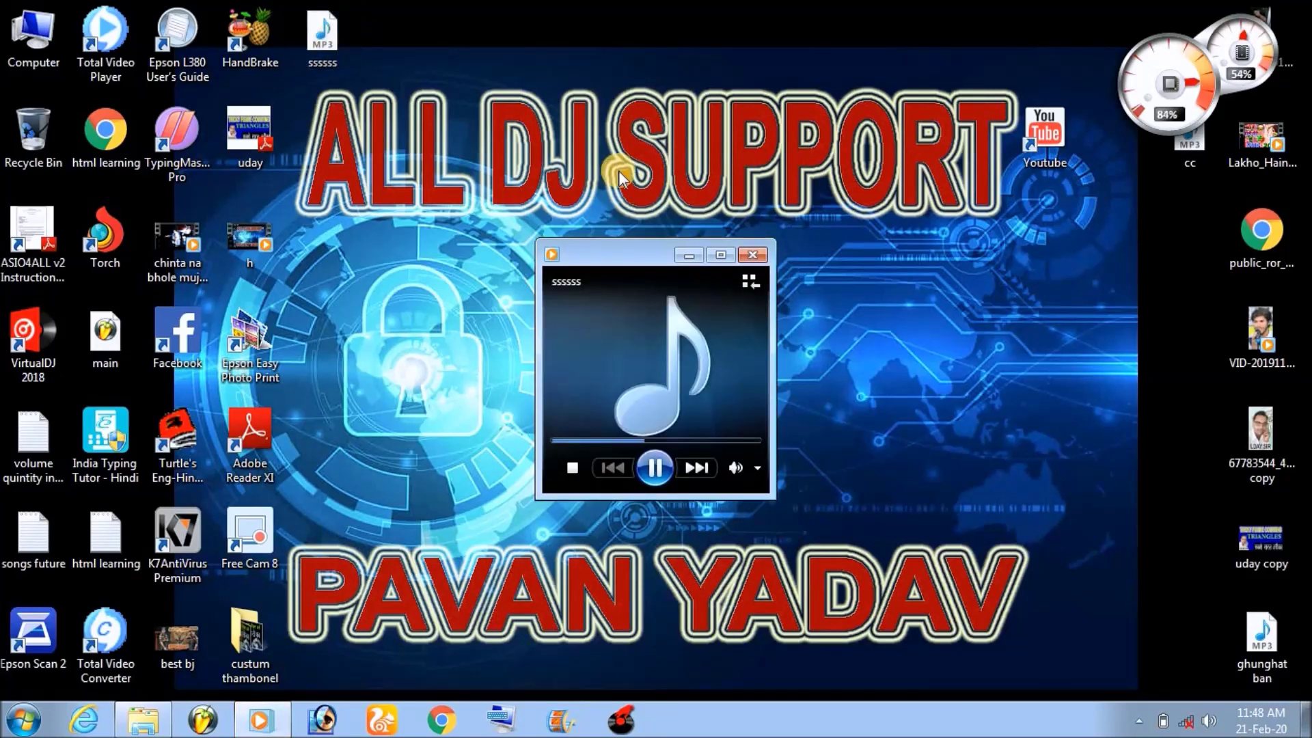
{"action": "left_click", "coordinate": [753, 256]}
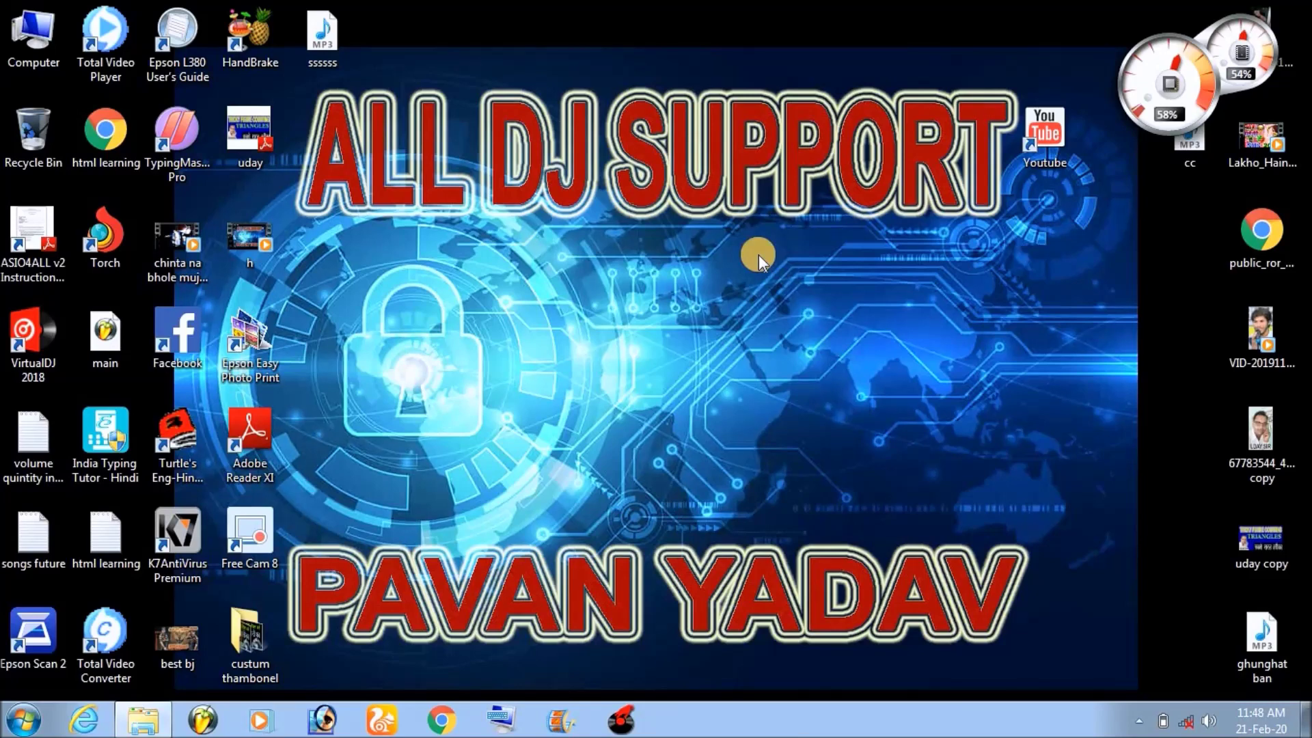